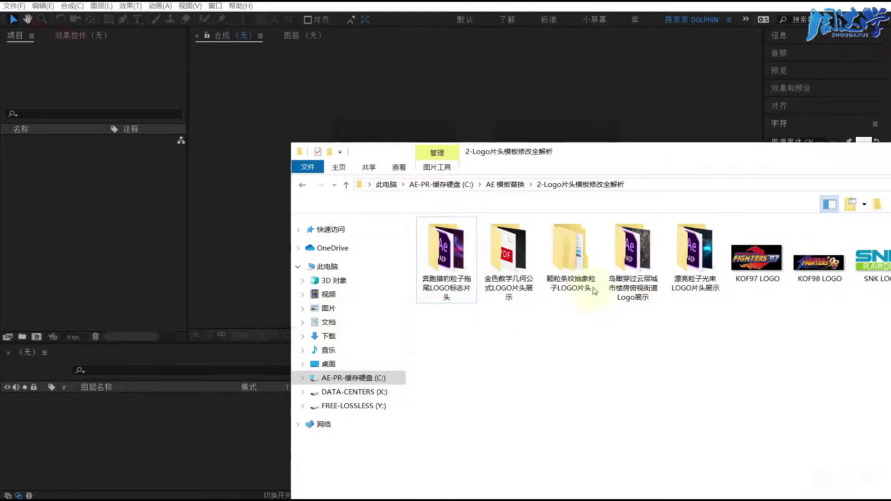
Browse to 3-相册模板修改全解析 > 创意多图片相册空间切换展示 > After Effects and select Inspiring Photo Gallery (CS5.5).
click(506, 184)
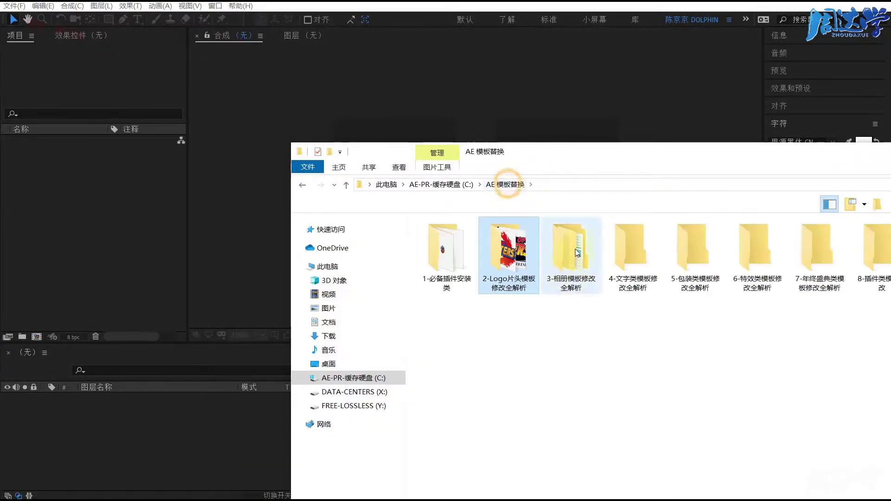
double_click(570, 251)
drag(598, 152, 555, 113)
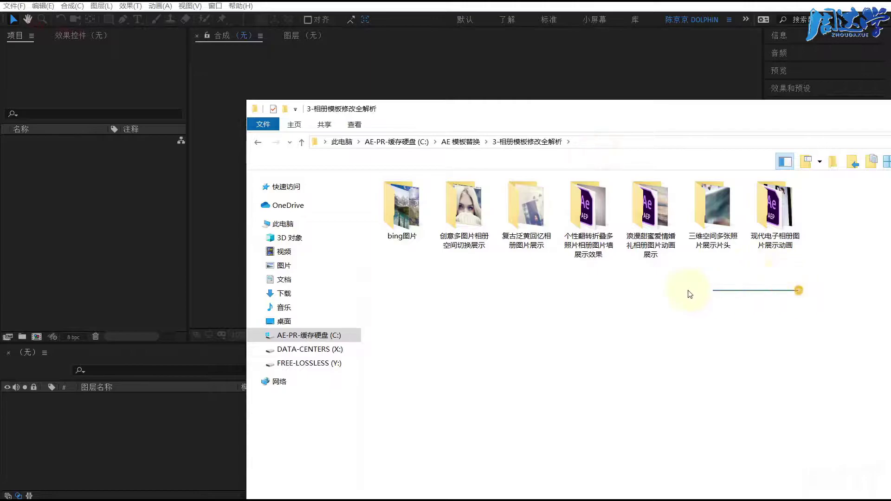
drag(799, 291, 531, 224)
click(531, 305)
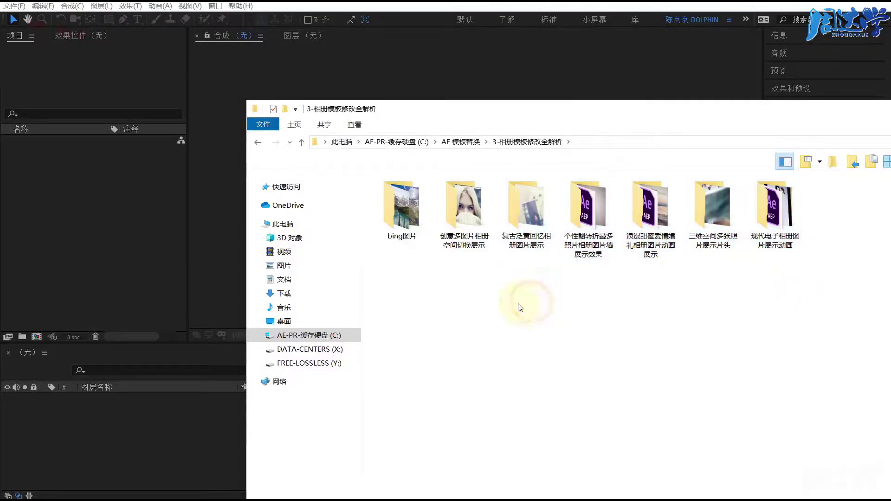
double_click(458, 211)
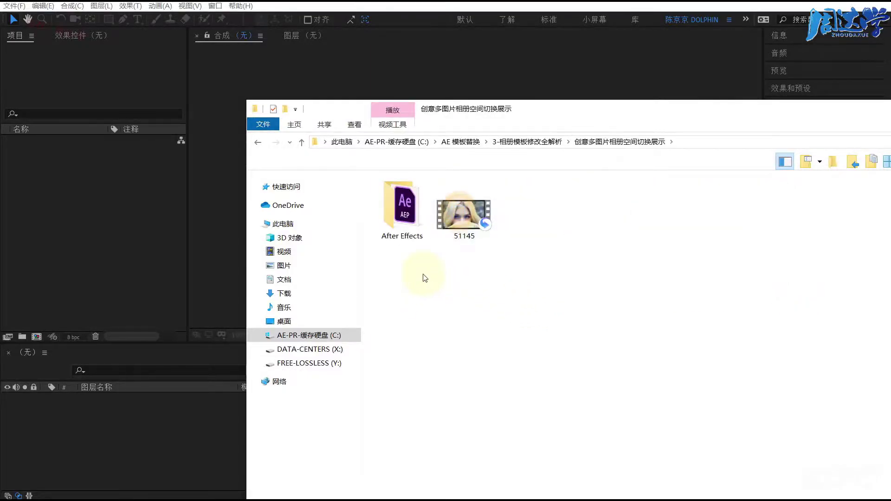
double_click(422, 227)
click(418, 199)
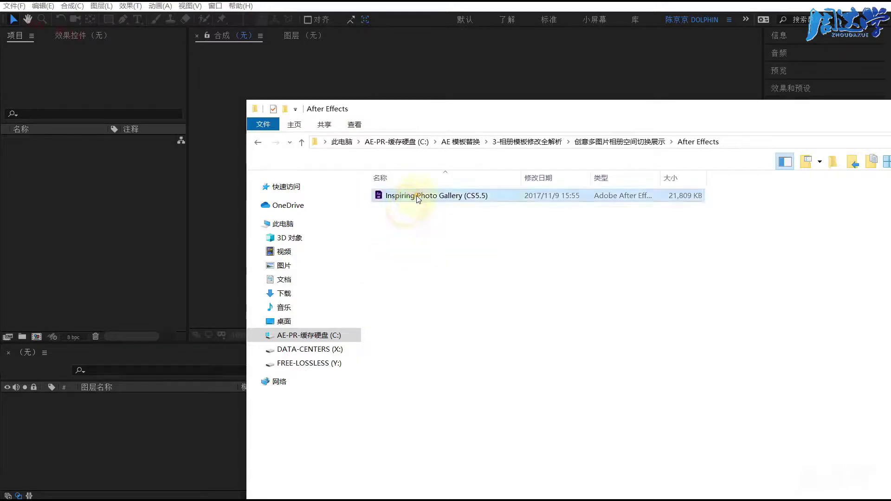
Accept the conversion warning, import 51145.mp4 into the project and build a composition from it.
click(561, 269)
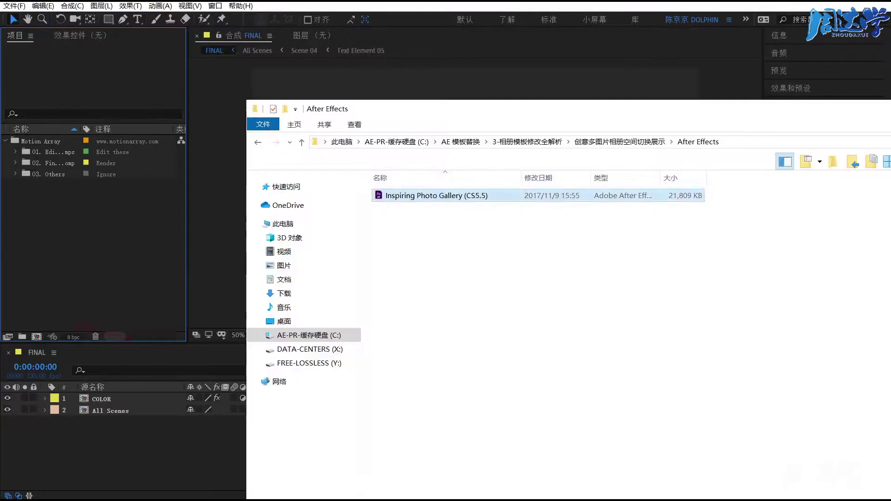
key(alt+Tab)
key(alt+Left)
click(464, 215)
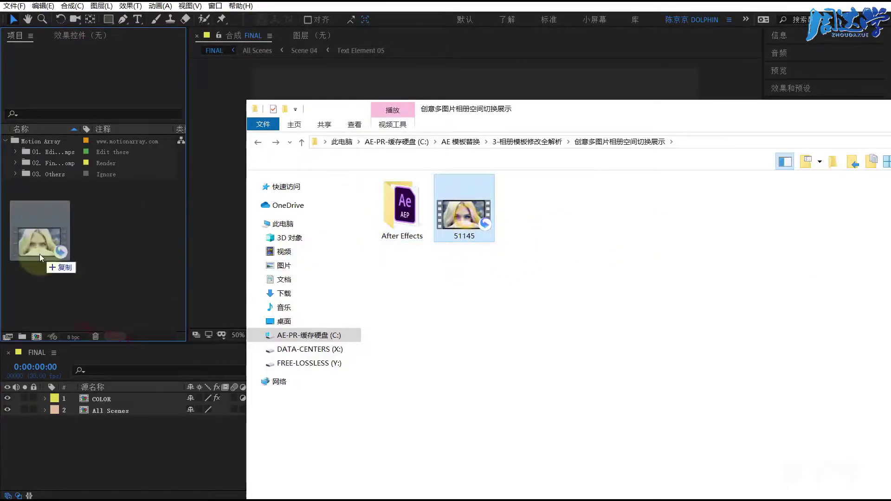
key(alt+Tab)
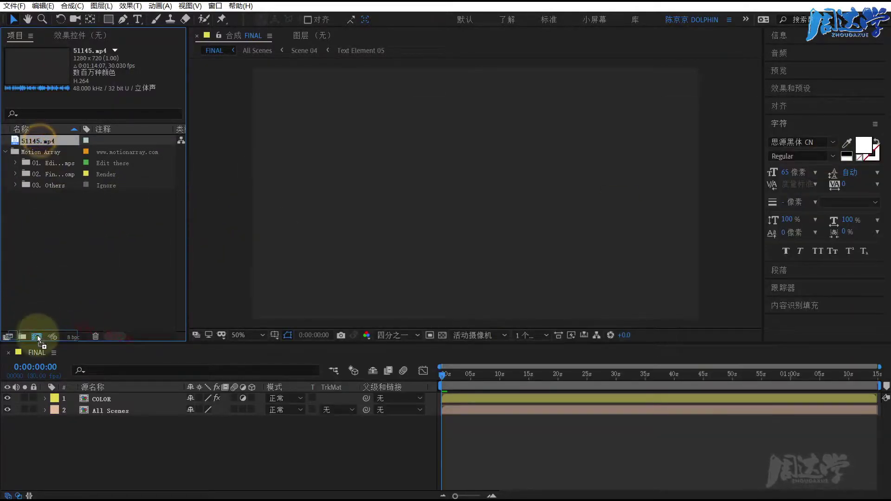
drag(37, 335, 38, 336)
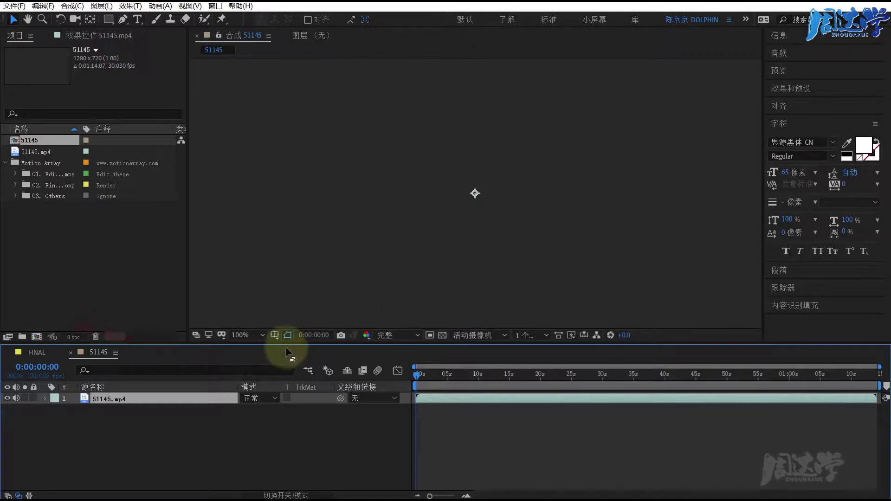
click(253, 335)
Fit the 51145 demo in the viewer, play it, then scrub to the CINEMATIC LOOK slide at 0:00:21:00.
click(252, 348)
key(space)
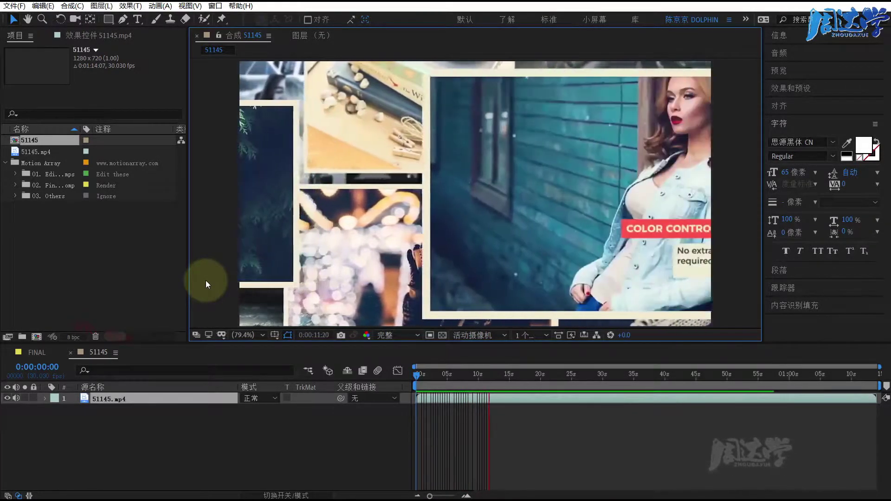
key(space)
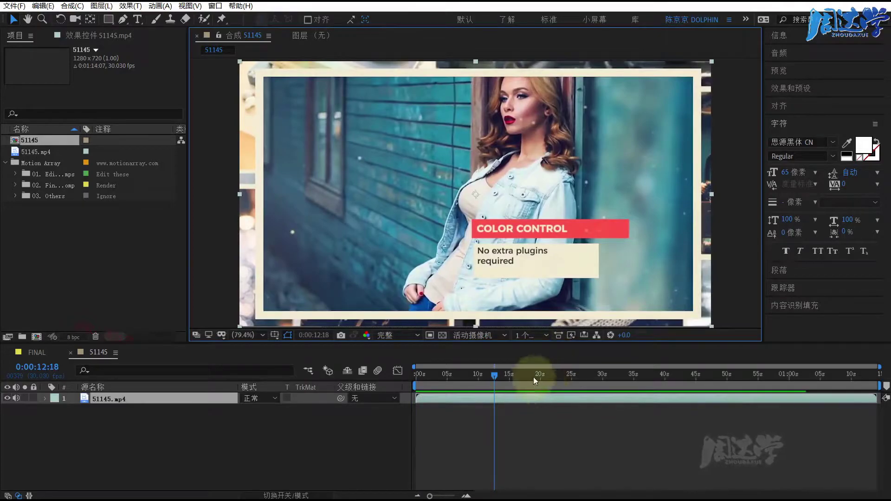
mouse_move(519, 374)
mouse_down()
mouse_move(742, 385)
mouse_move(442, 399)
mouse_move(547, 396)
mouse_up()
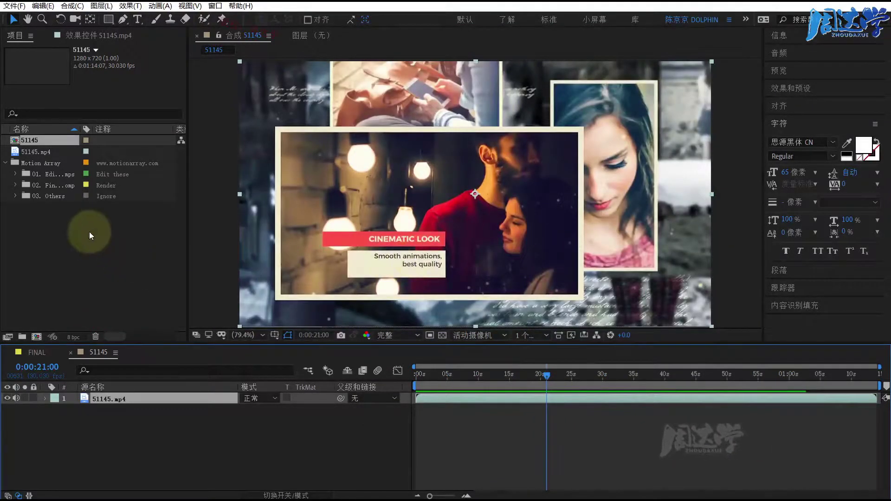
Expand 01. Edit Comps, widen the Project panel and inspect the COLOR comp in the Color folder.
click(16, 174)
drag(187, 196, 209, 196)
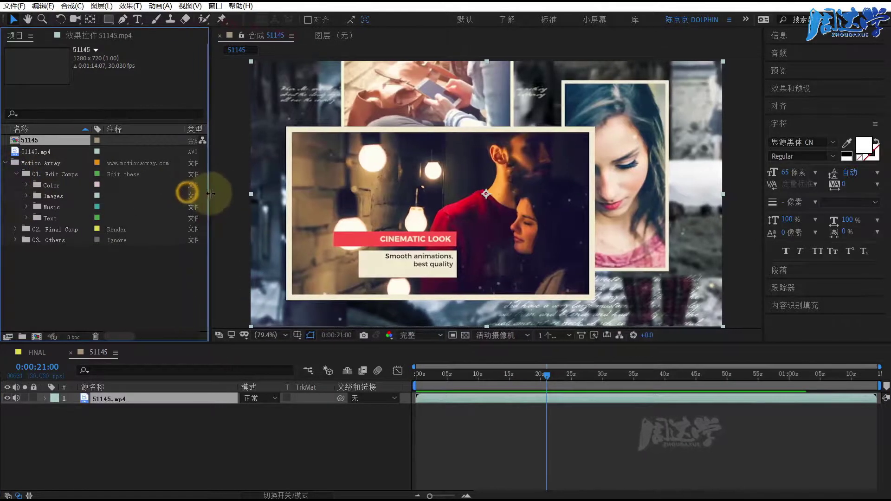
click(51, 185)
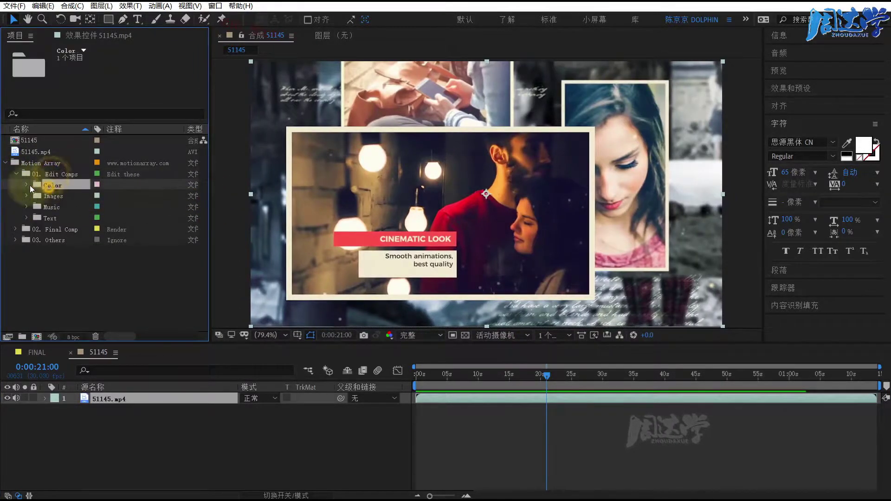
click(27, 185)
click(55, 197)
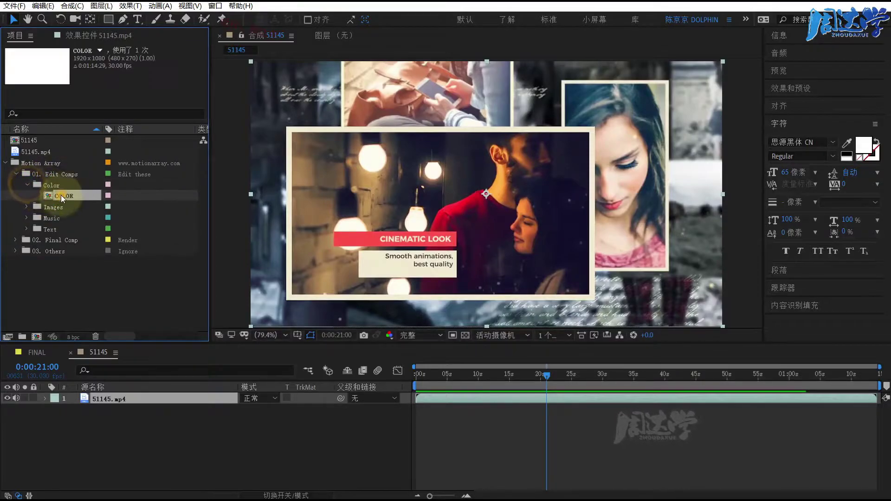
Expand the Images folder to review the PlaceHolder comps, starting with PlaceHolder 01, then collapse it.
click(44, 207)
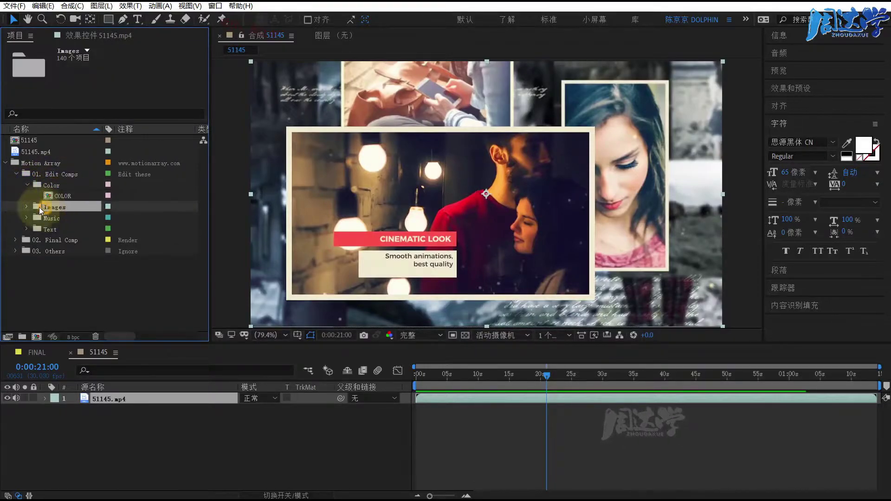
click(27, 206)
click(65, 152)
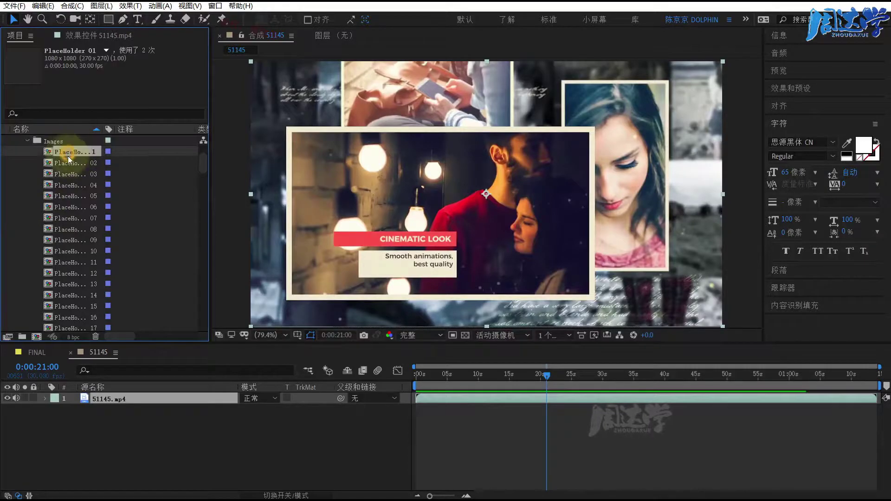
scroll(65, 246, down, 10)
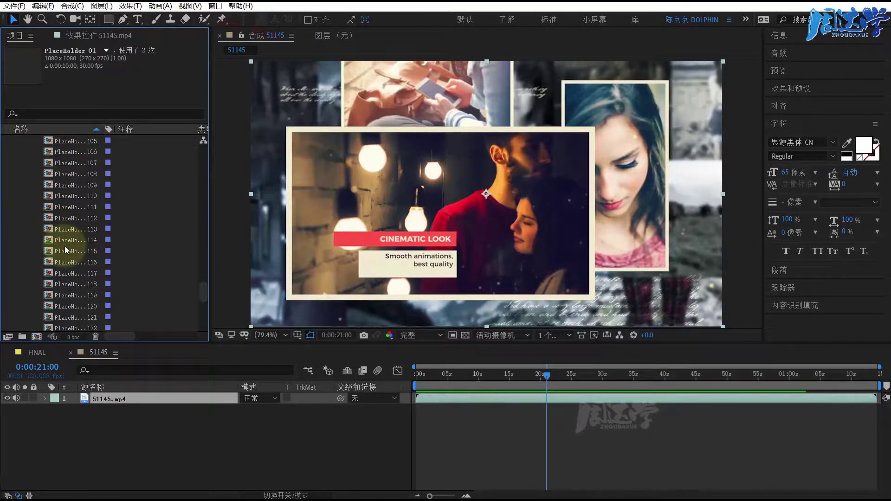
scroll(65, 246, down, 20)
scroll(65, 246, up, 20)
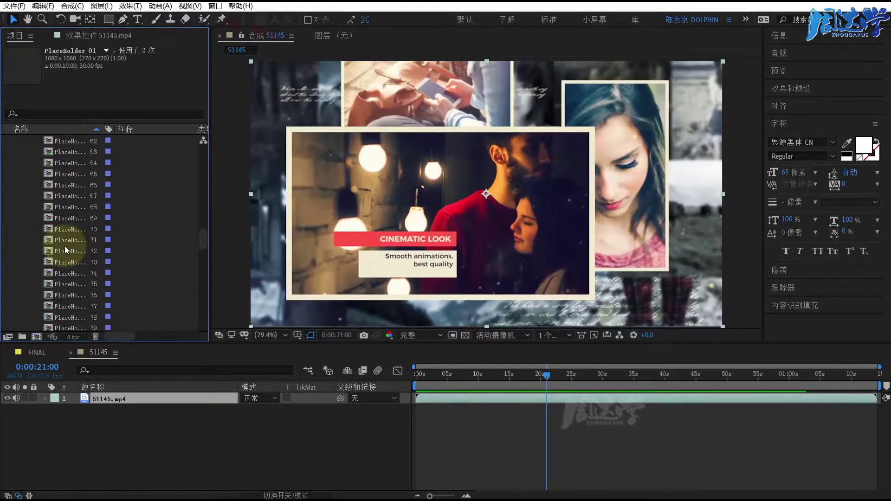
scroll(65, 246, up, 5)
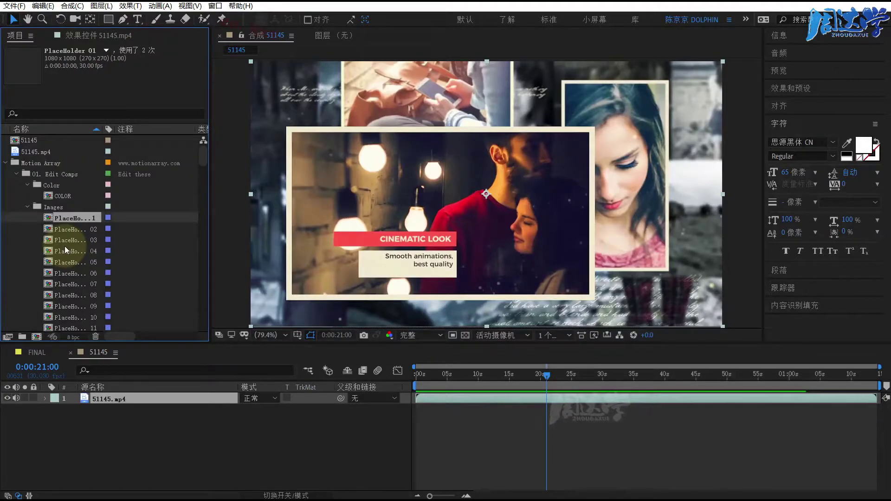
click(27, 205)
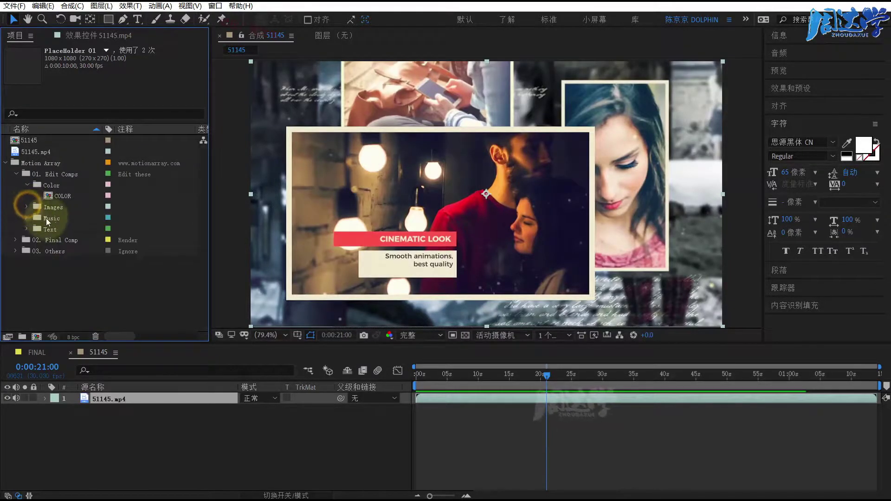
Expand the Music folder and inspect the Music comp.
click(26, 219)
click(48, 230)
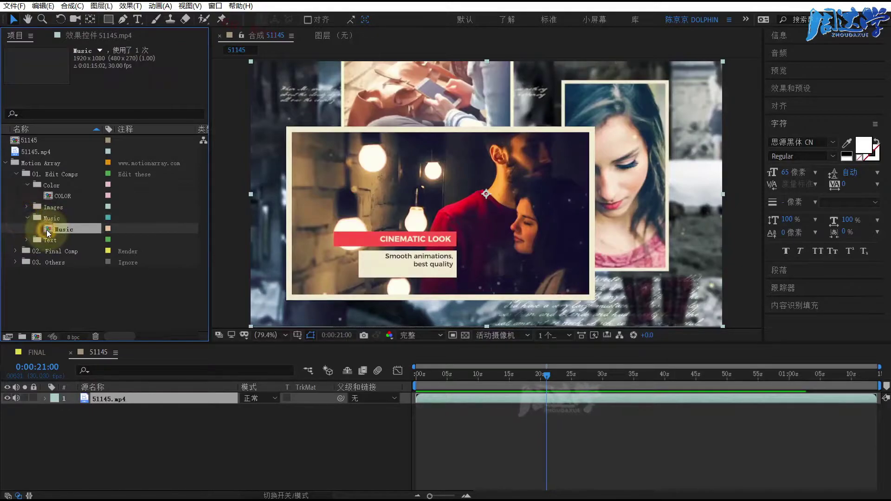
click(50, 219)
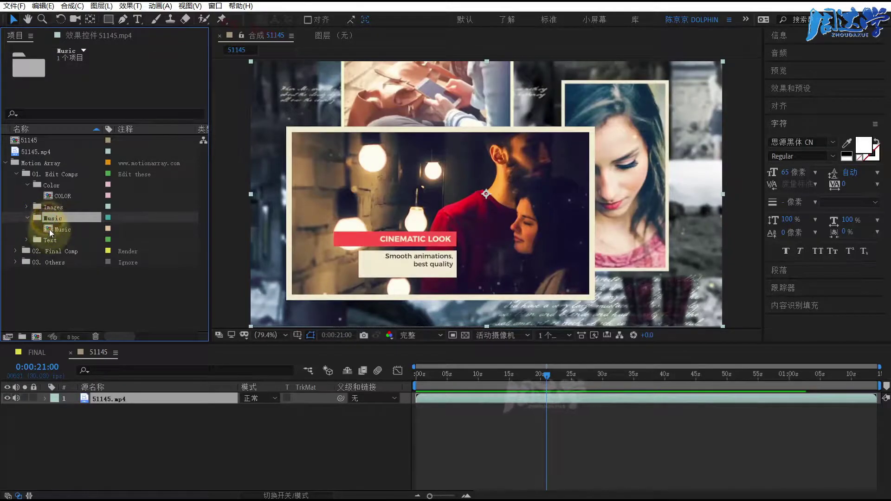
click(49, 229)
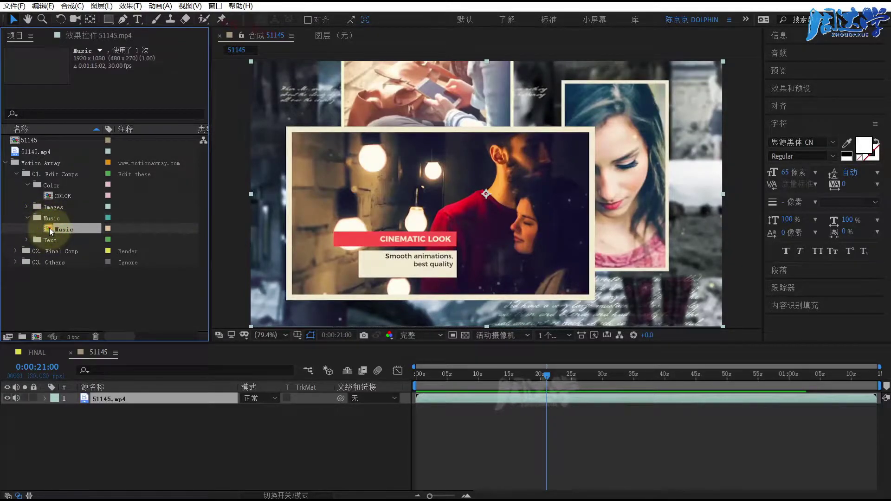
Expand the Text folder and preview the Text 01-1 and Text 01-2 title comps.
click(26, 240)
click(50, 152)
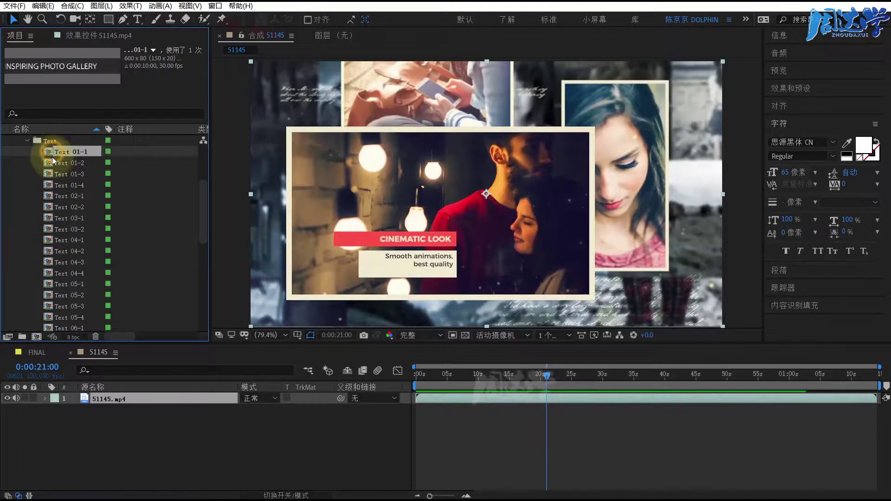
click(63, 207)
click(52, 163)
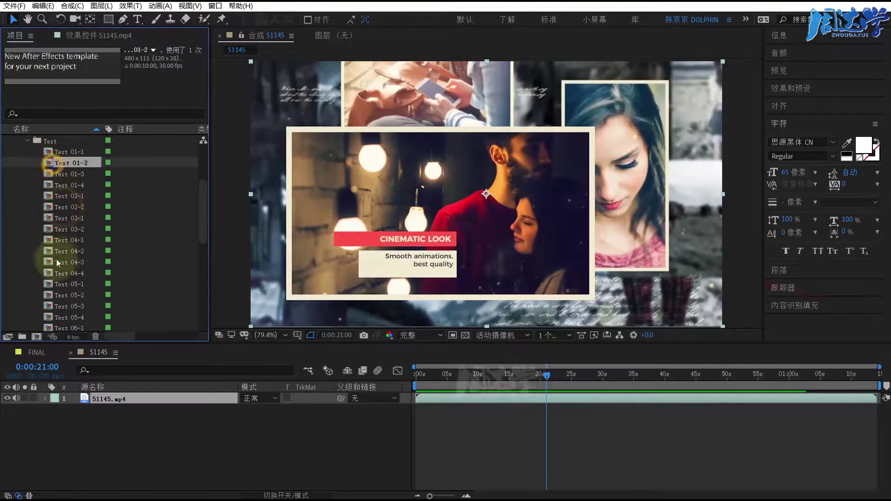
scroll(66, 283, down, 8)
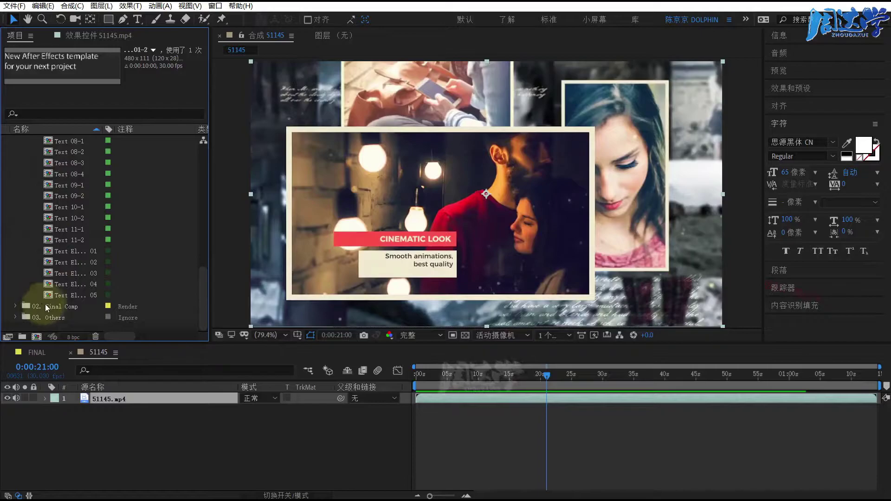
click(45, 305)
scroll(48, 278, up, 10)
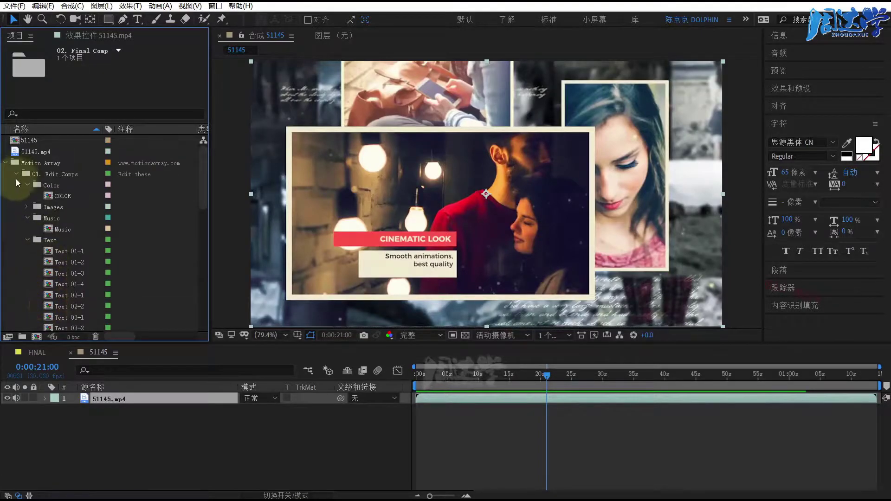
click(16, 174)
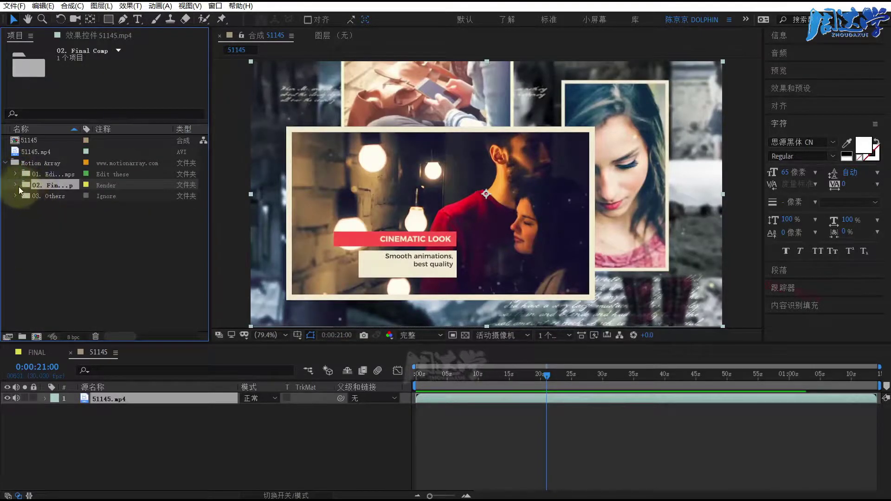
click(17, 185)
drag(80, 129, 118, 129)
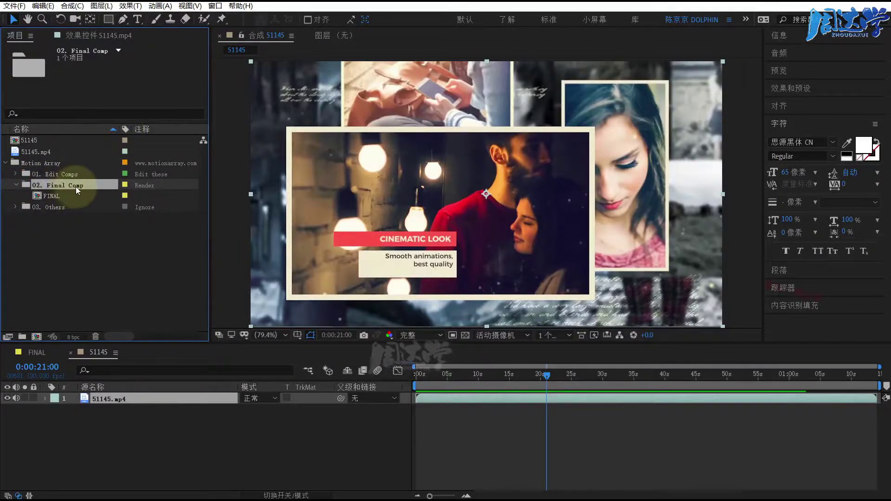
click(39, 195)
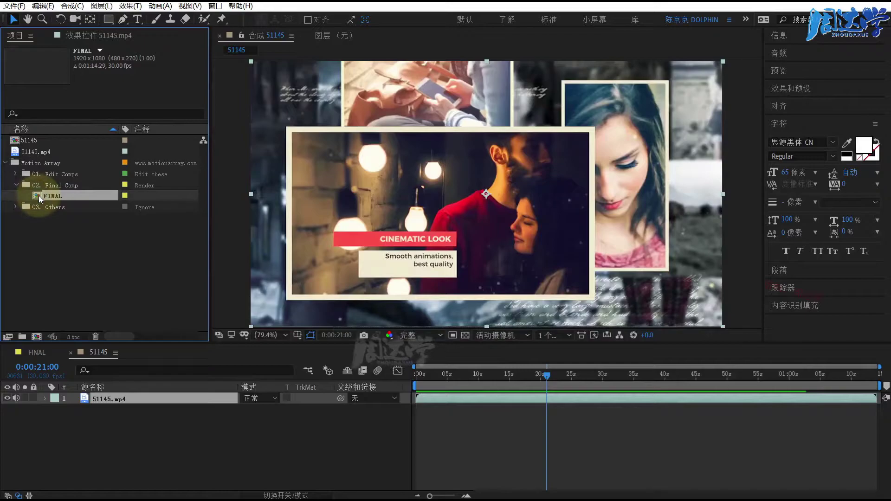
click(14, 207)
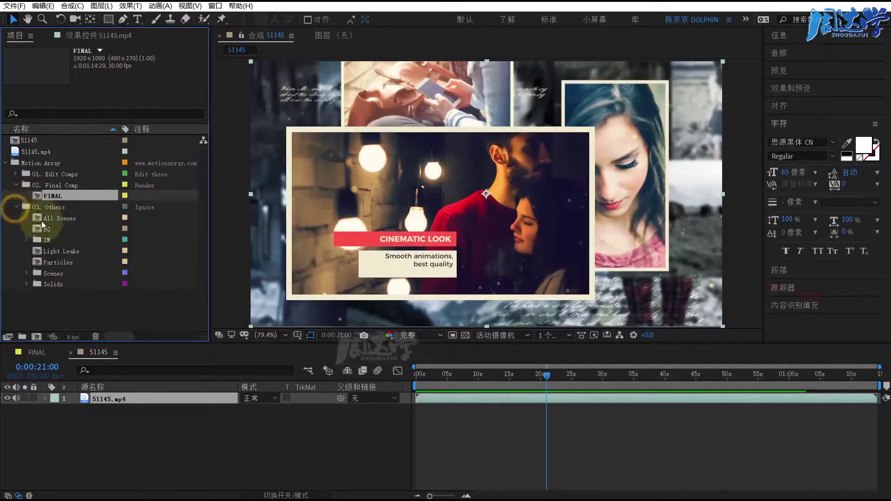
click(44, 261)
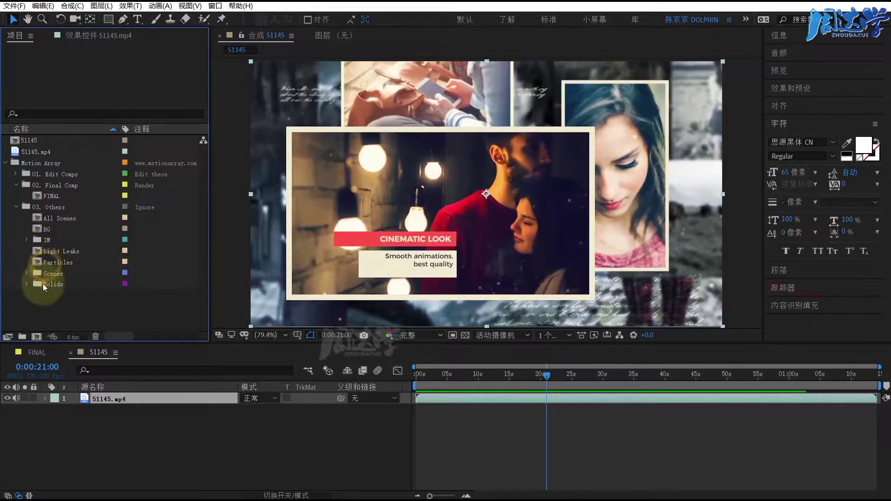
click(25, 284)
scroll(25, 231, down, 3)
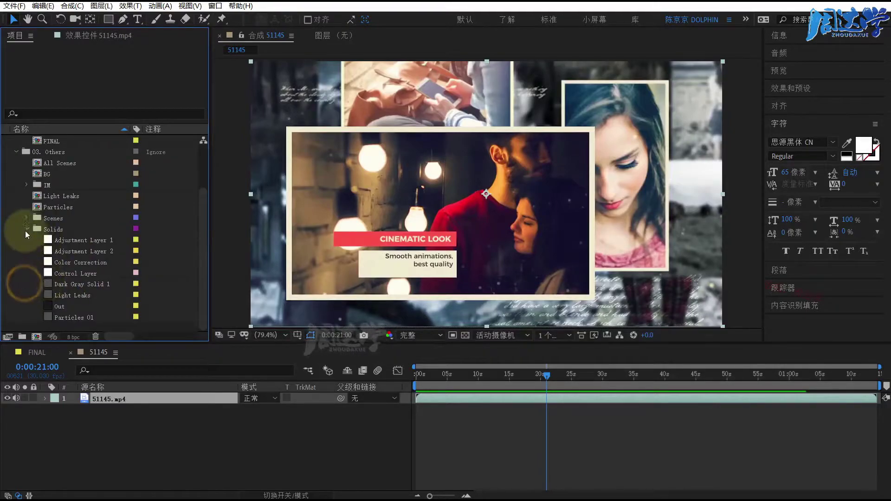
click(26, 221)
click(59, 210)
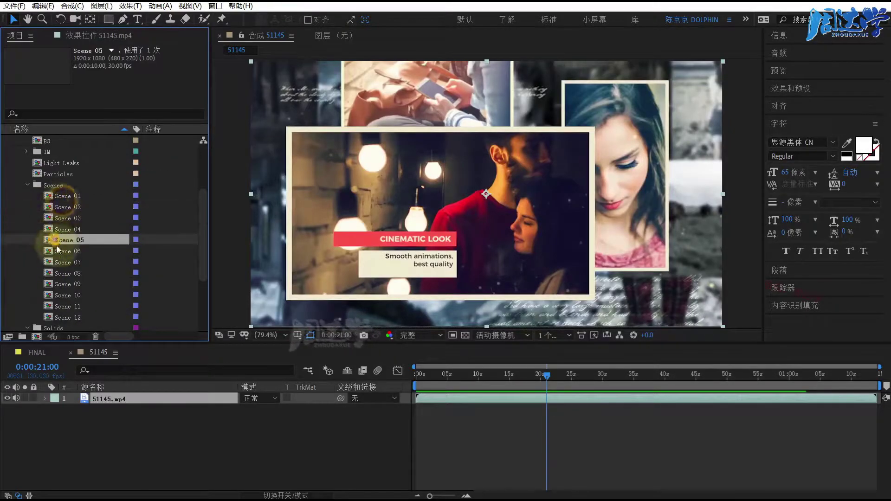
scroll(61, 278, up, 3)
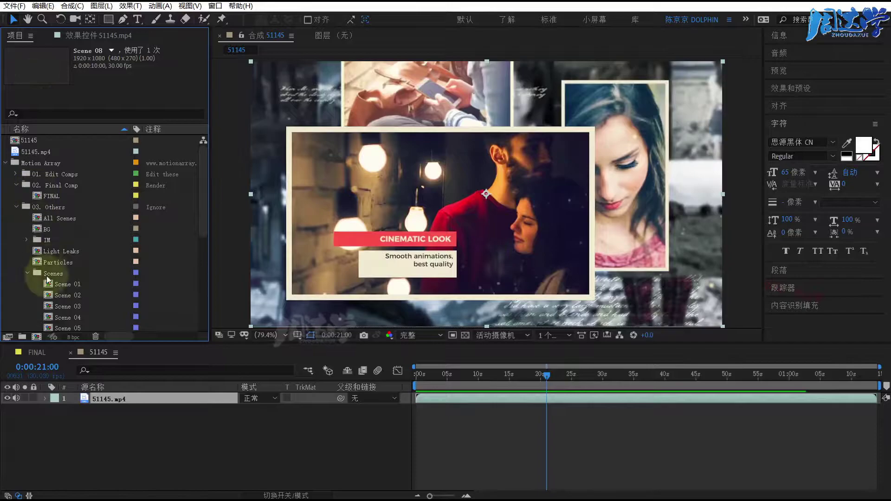
click(16, 207)
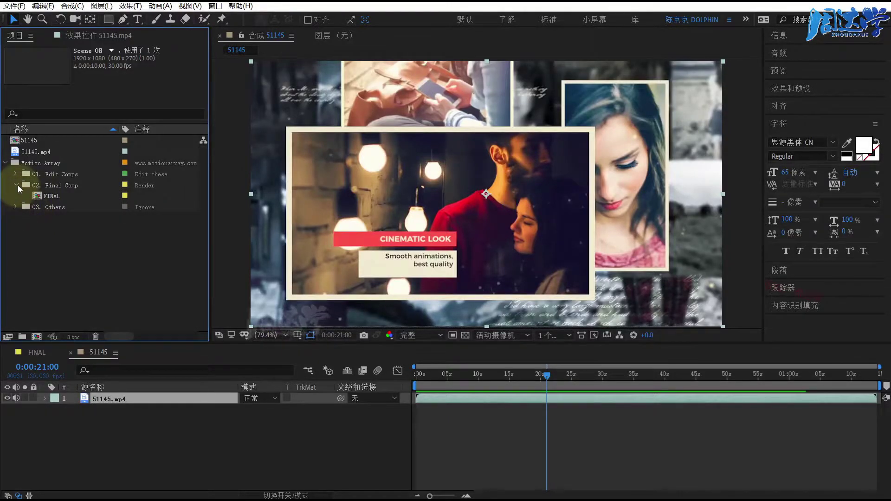
click(17, 185)
Close the 51145 comp, play FINAL, and scrub back to the INSPIRING PHOTO GALLERY title at 0:00:02:03.
click(71, 353)
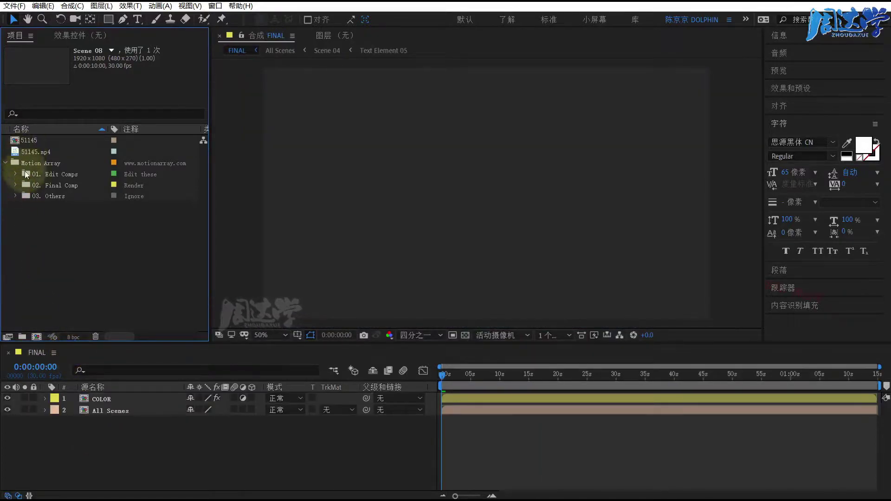
click(43, 353)
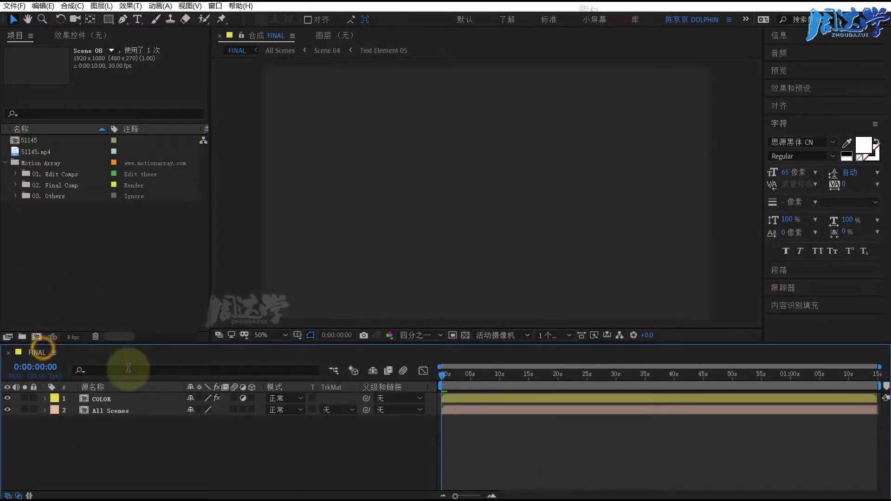
key(space)
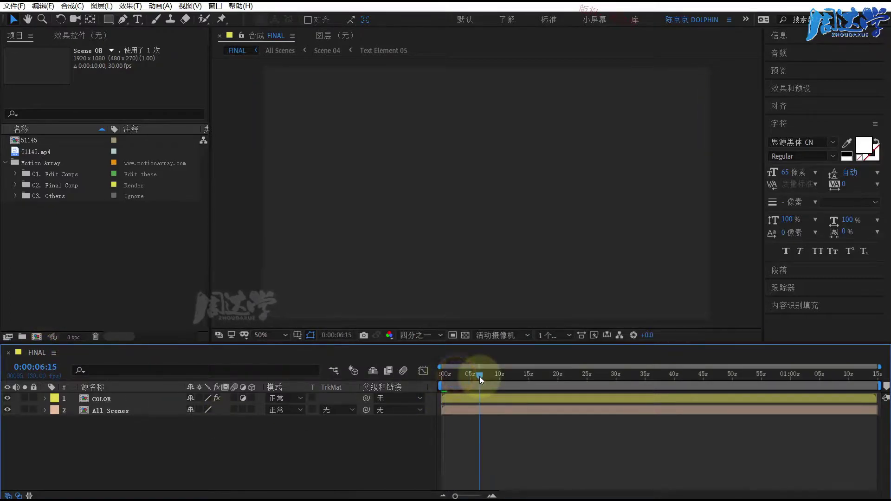
mouse_move(480, 377)
mouse_down()
mouse_move(452, 377)
mouse_move(503, 375)
mouse_up()
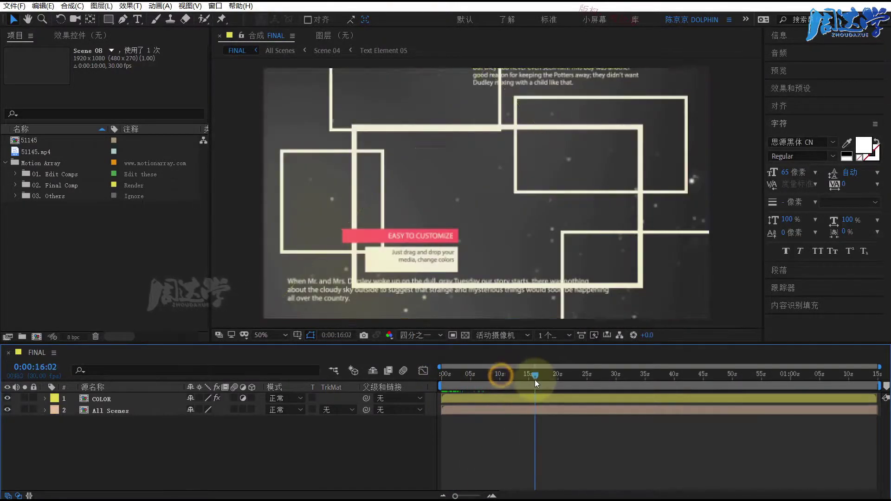
drag(504, 375, 451, 377)
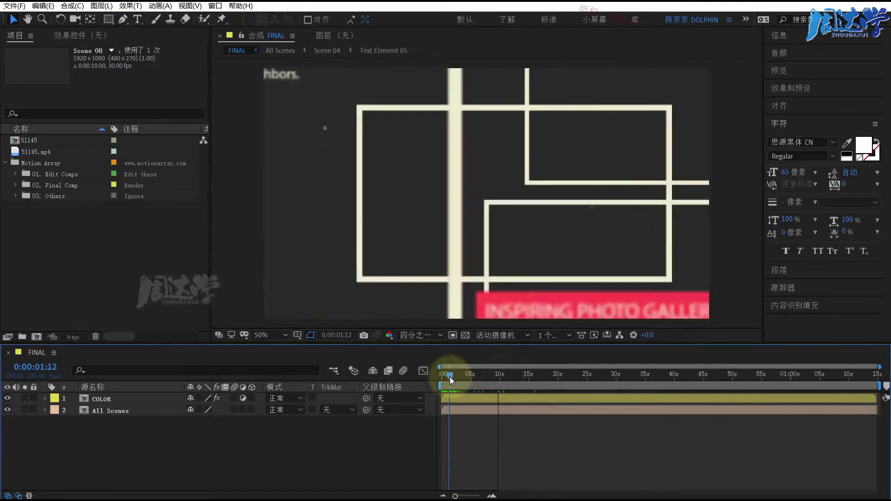
click(397, 285)
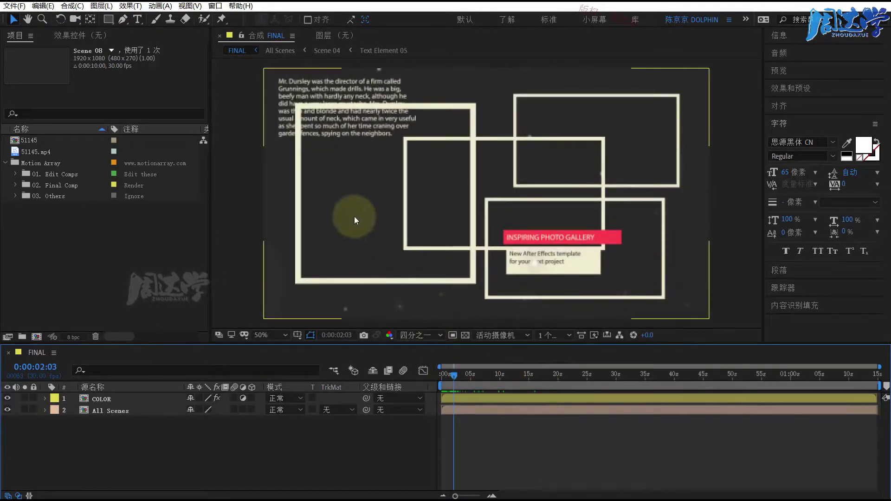
click(244, 272)
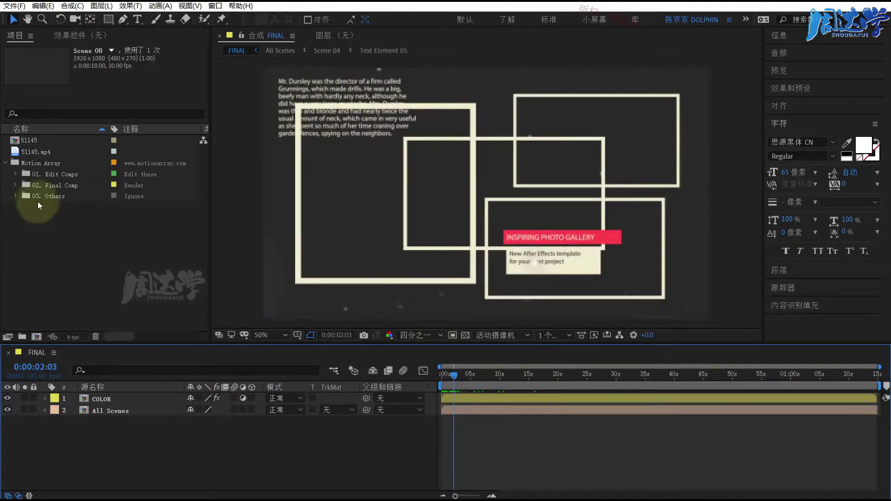
Expand 01. Edit Comps > Images and open the PlaceHolder 01 composition.
click(15, 170)
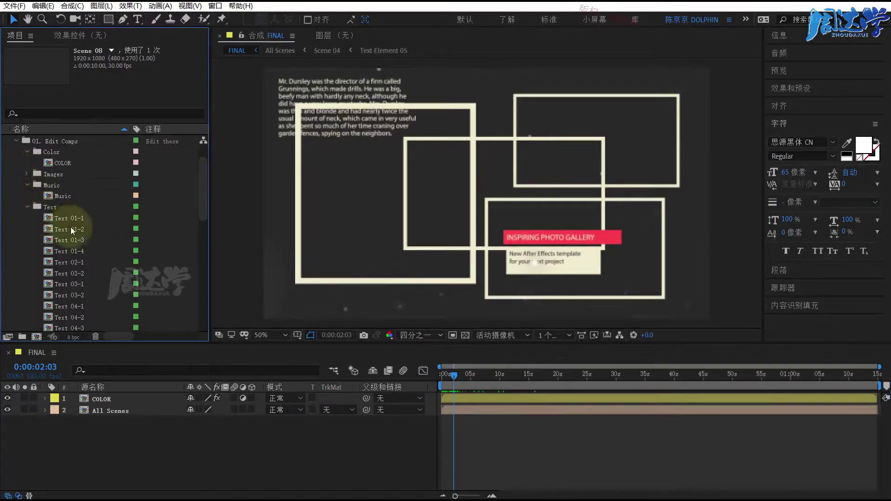
scroll(71, 227, up, 2)
click(50, 210)
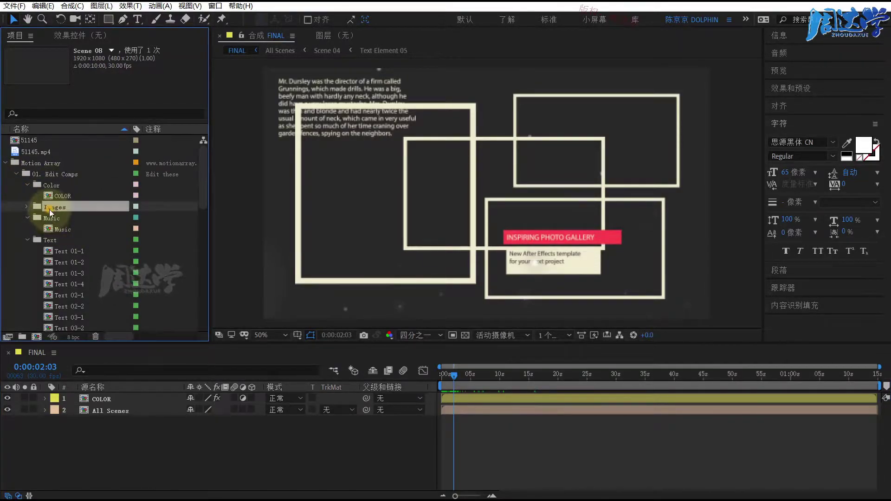
click(26, 207)
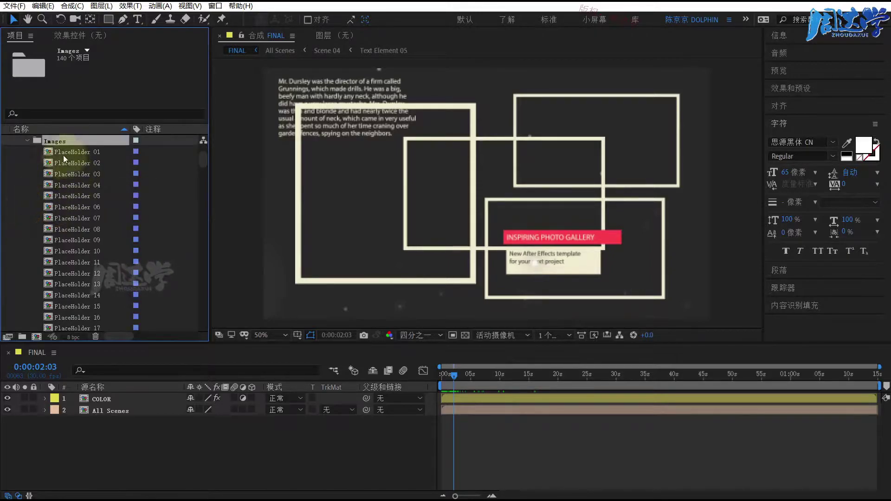
click(50, 153)
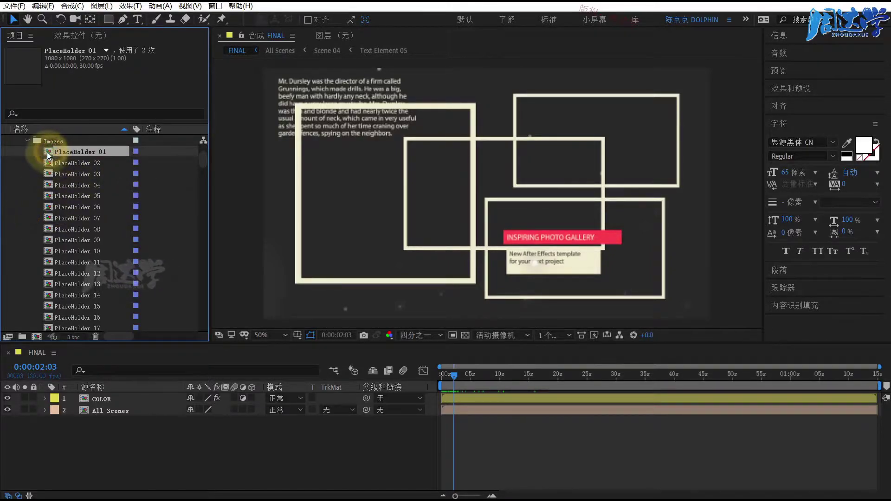
double_click(49, 152)
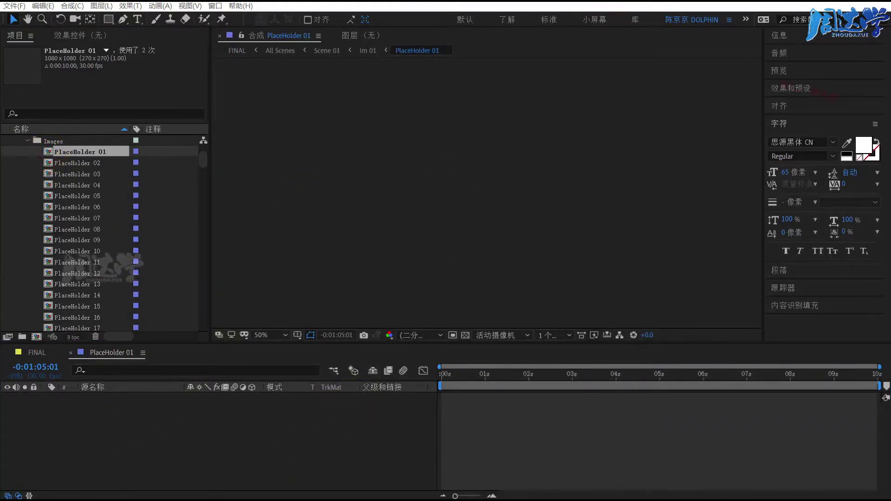
Drop 图片 (1).jpg into PlaceHolder 01 and check it in FINAL at 0:00:02:18.
key(alt+Tab)
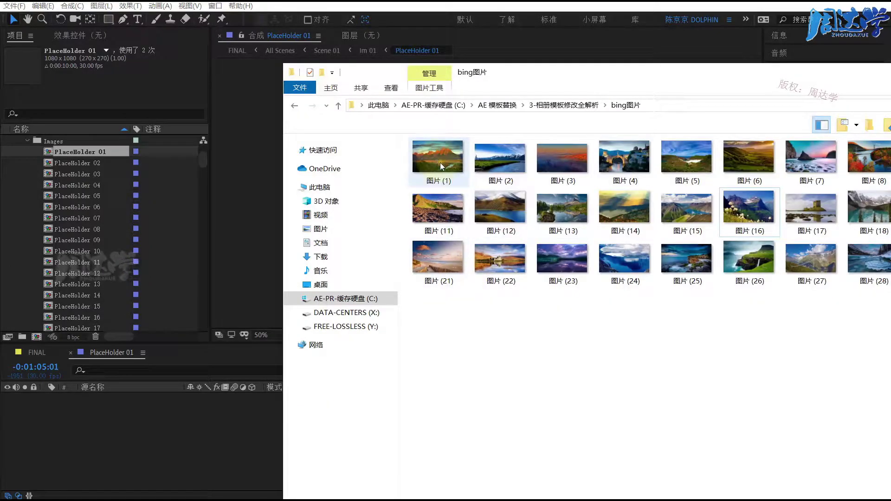
drag(440, 162, 141, 442)
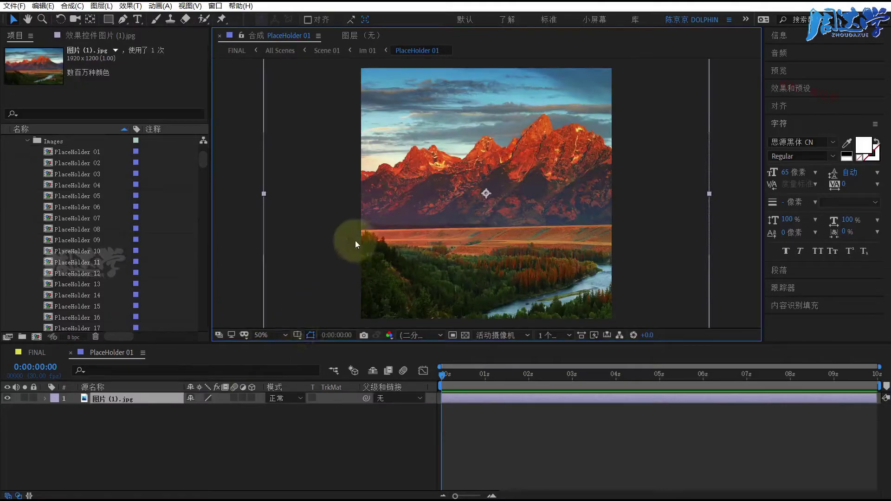
click(35, 354)
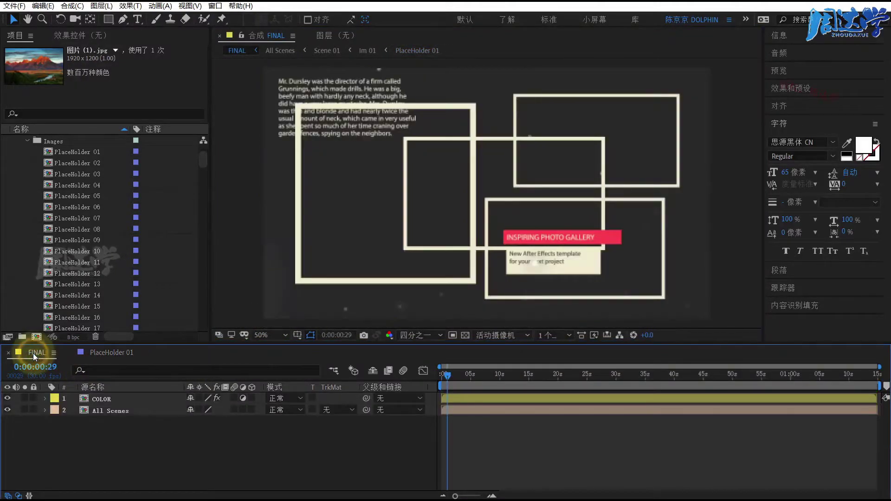
click(444, 378)
drag(444, 378, 456, 378)
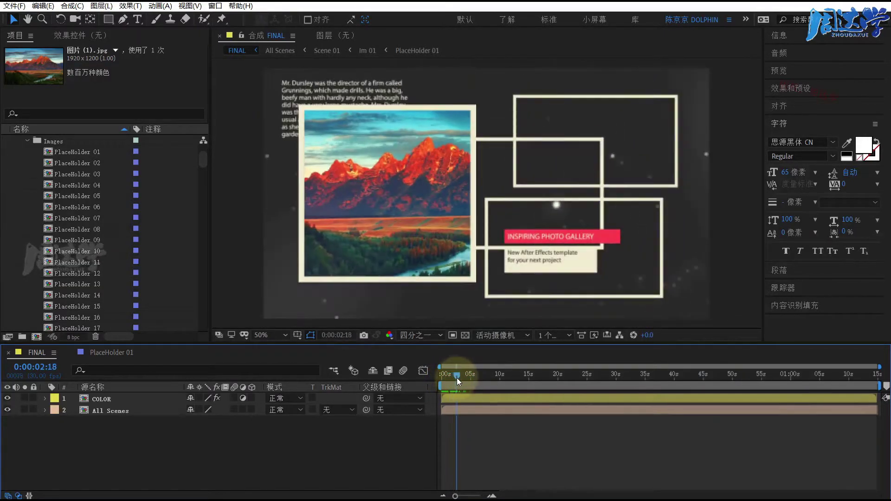
click(579, 143)
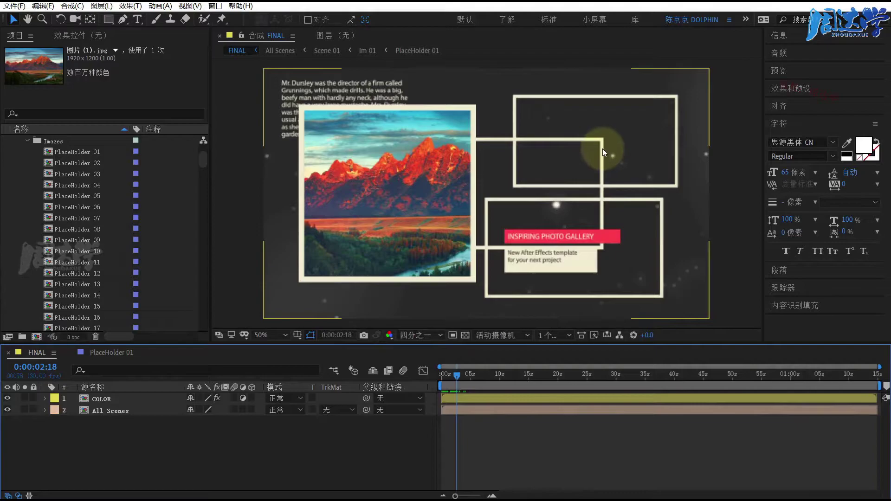
click(58, 162)
Drop 图片 (27).jpg into PlaceHolder 02 and view it in FINAL at 0:00:02:03.
double_click(50, 163)
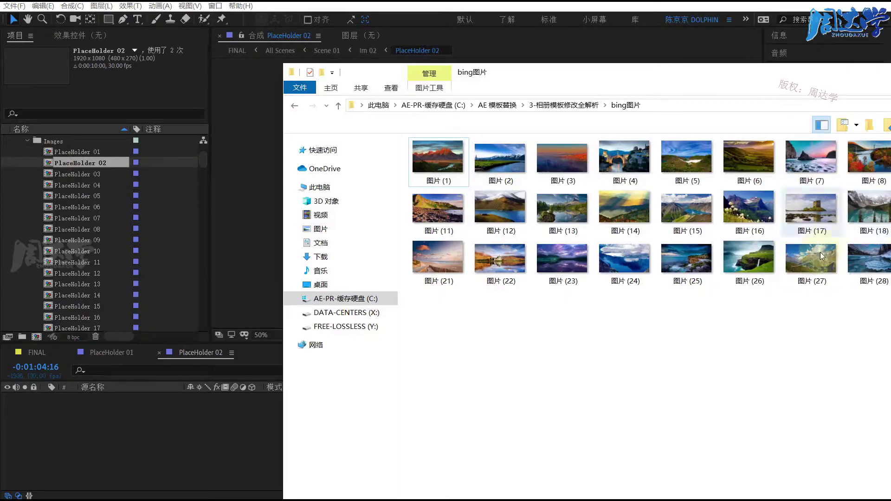
drag(820, 251, 105, 436)
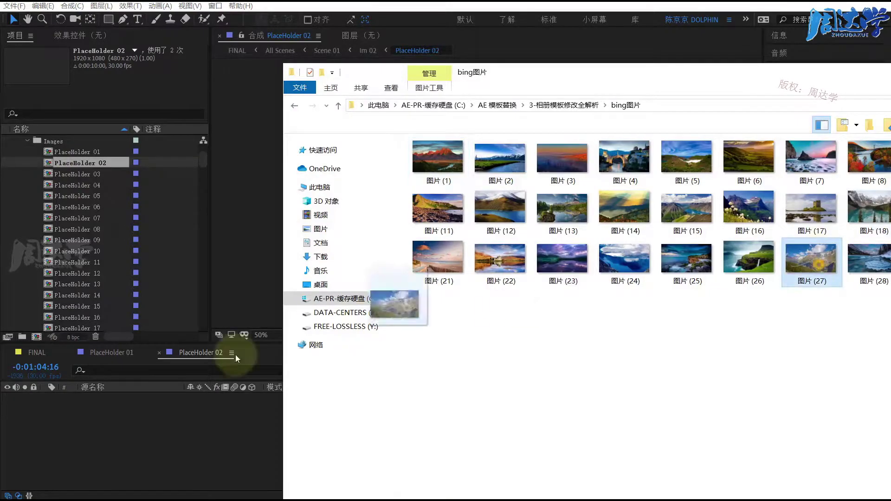
click(116, 424)
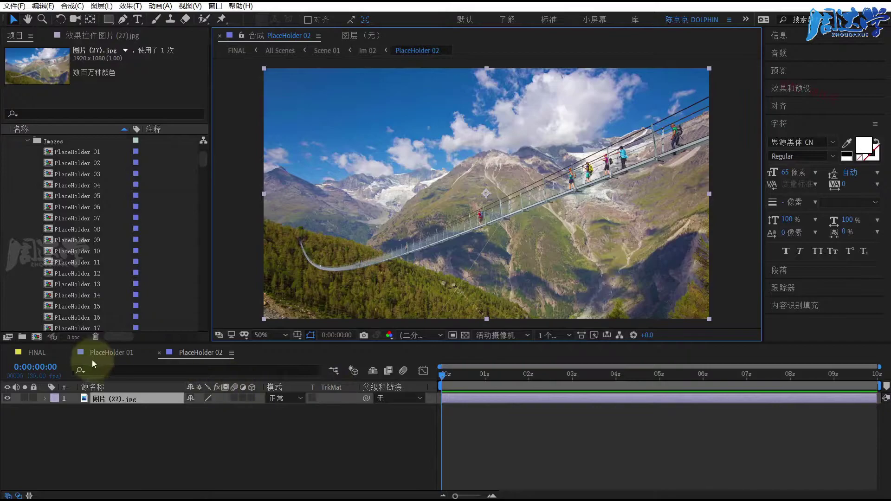
click(66, 353)
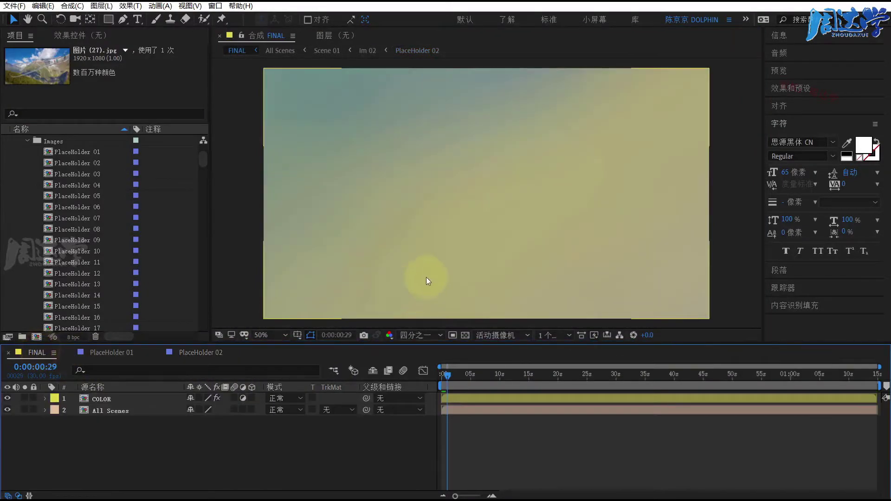
drag(446, 377, 455, 377)
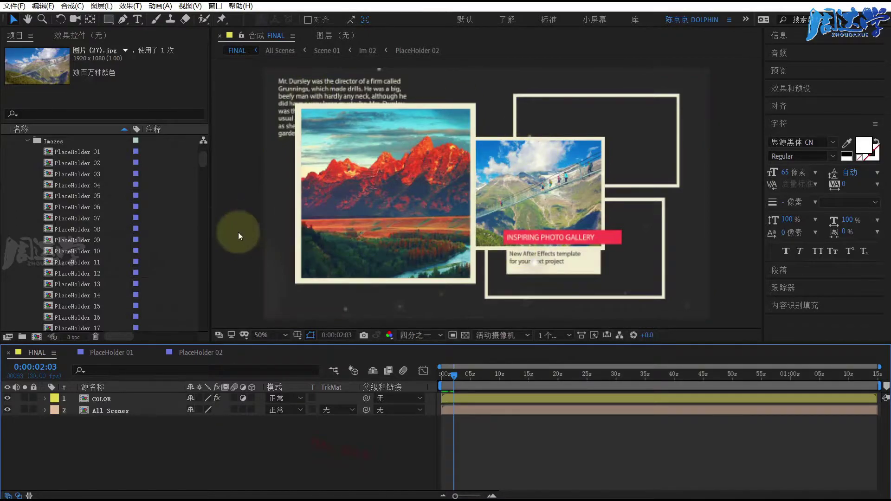
Switch the Composition viewer resolution from Quarter (四分之一) to Full (完整).
scroll(32, 205, up, 3)
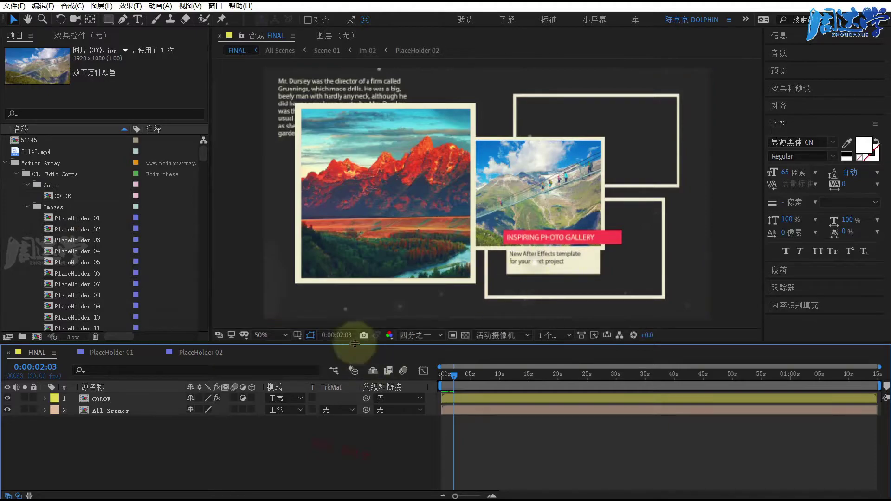
click(417, 335)
click(418, 357)
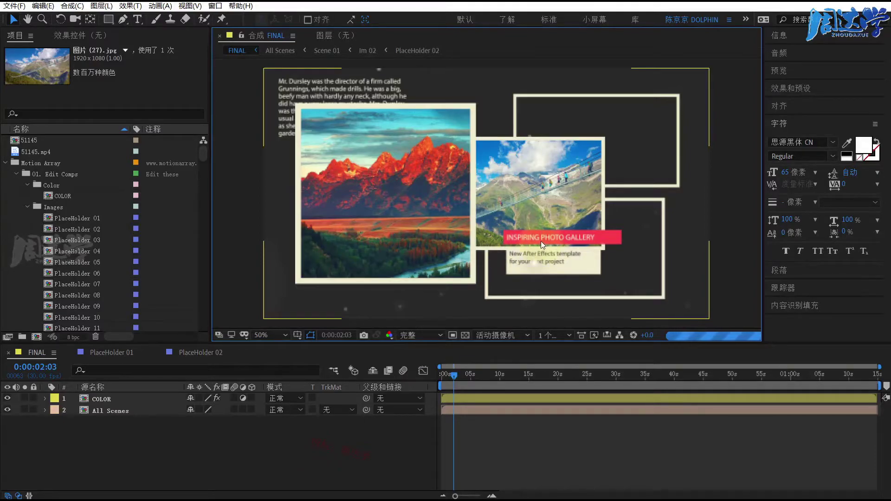
Open All Scenes, enlarge the timeline to show all 16 layers, and scrub Scene 01.
double_click(105, 411)
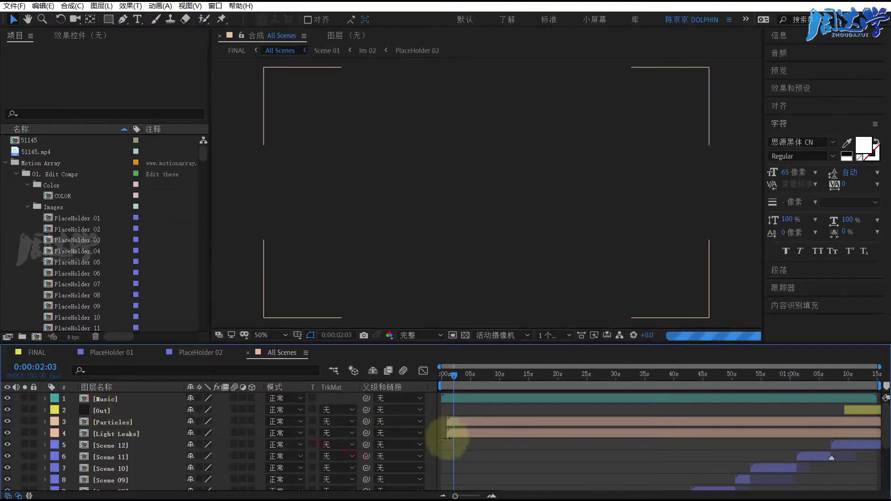
scroll(483, 429, down, 4)
drag(481, 342, 486, 253)
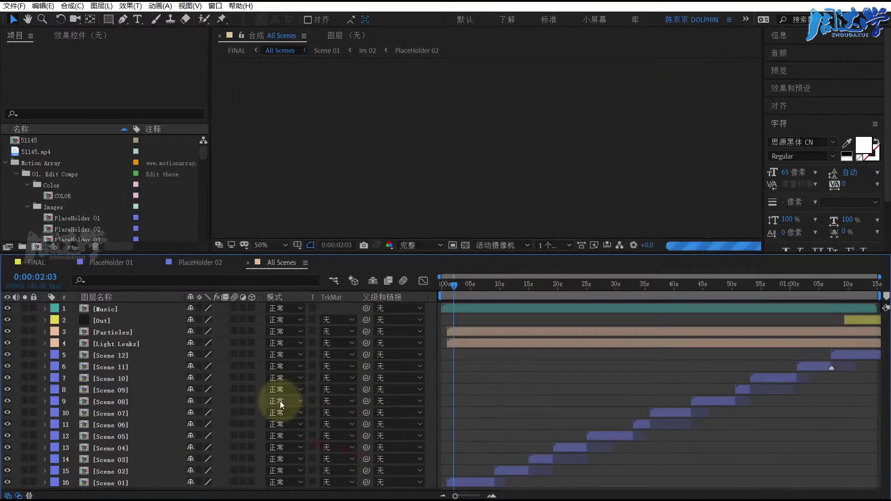
click(116, 483)
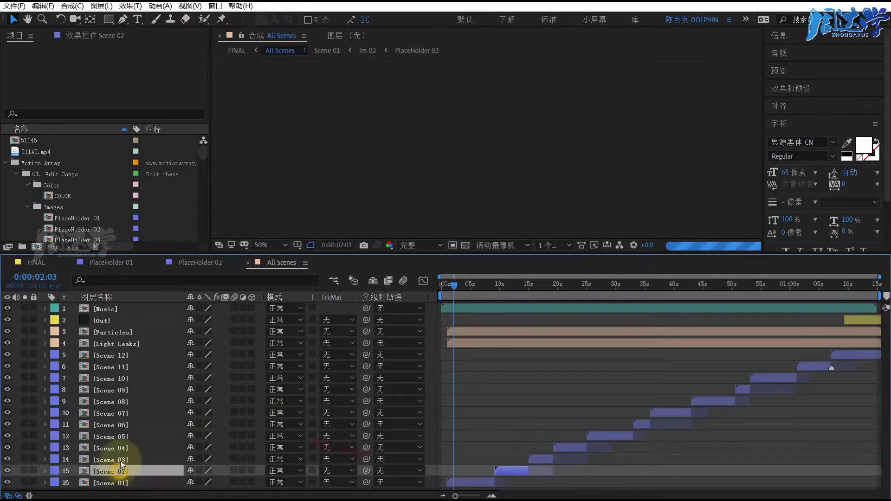
drag(120, 472, 119, 482)
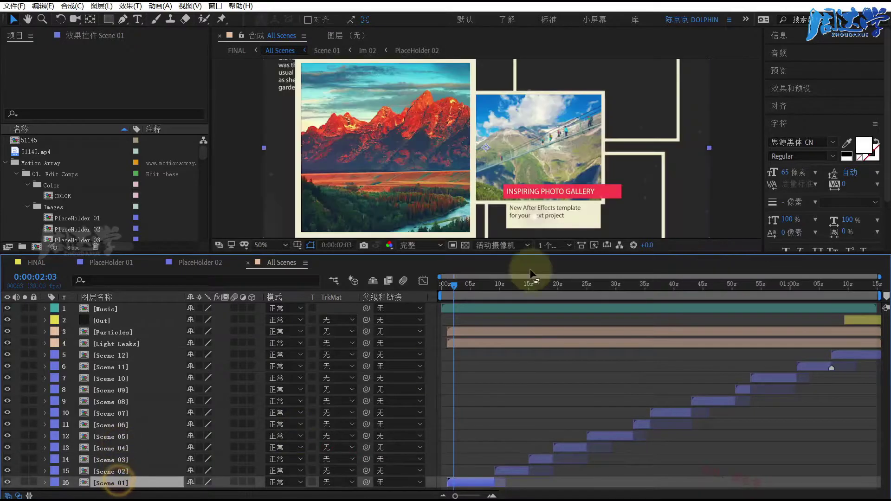
drag(453, 286, 451, 286)
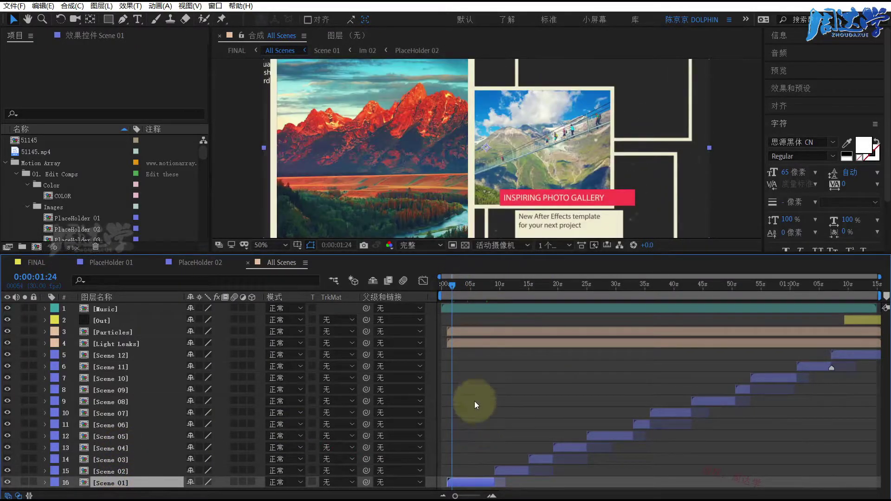
Fit and pan the viewer to inspect the opening frame, stopping where the title is fully shown.
click(263, 247)
click(270, 269)
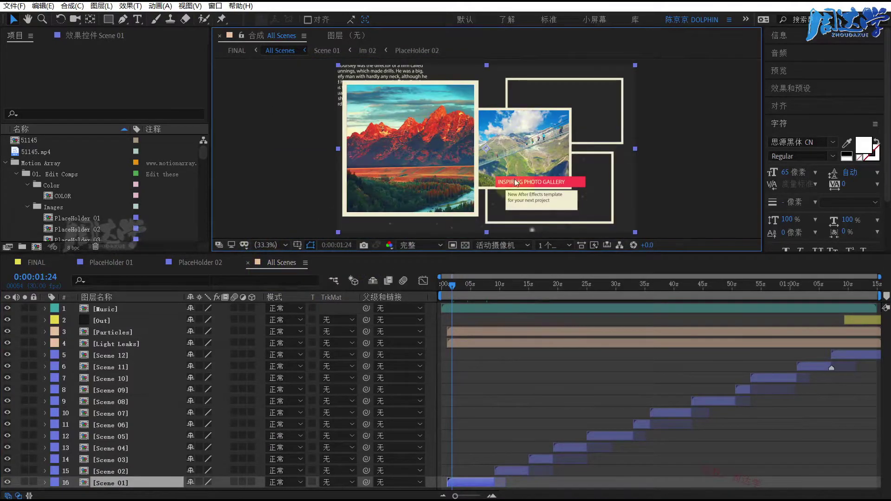
scroll(362, 87, up, 3)
drag(360, 85, 463, 261)
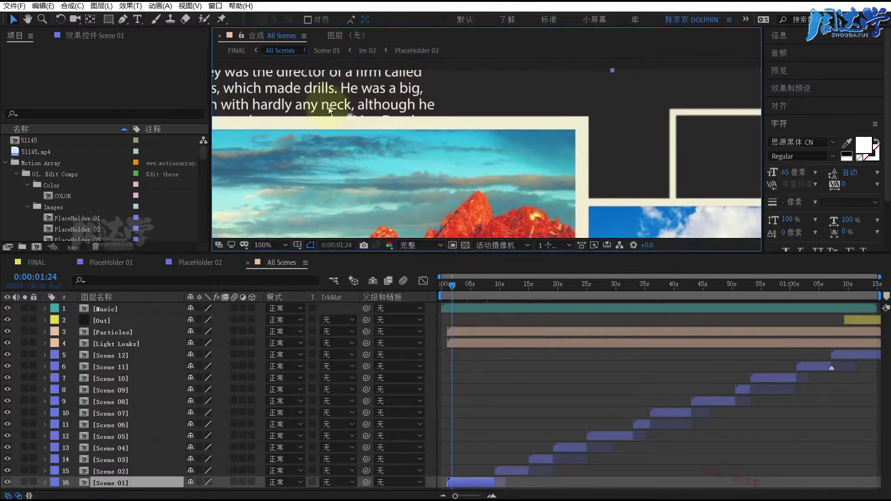
scroll(600, 188, down, 3)
scroll(536, 169, up, 1)
click(532, 182)
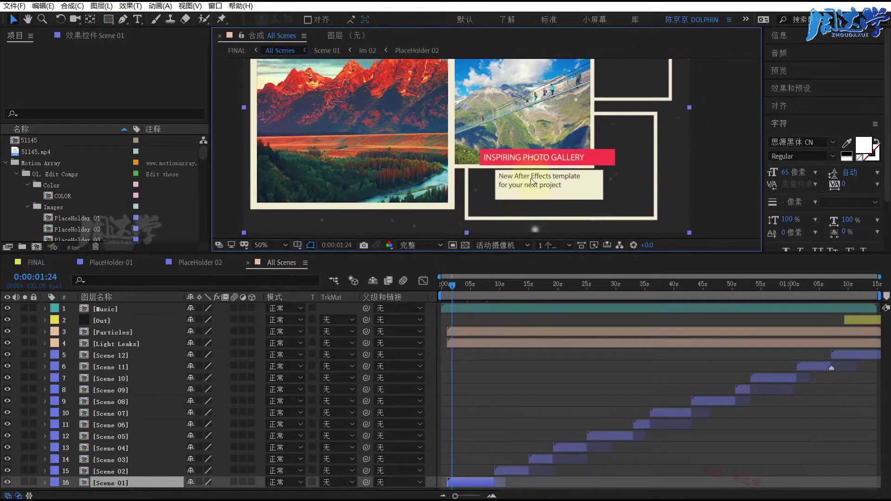
drag(455, 286, 455, 286)
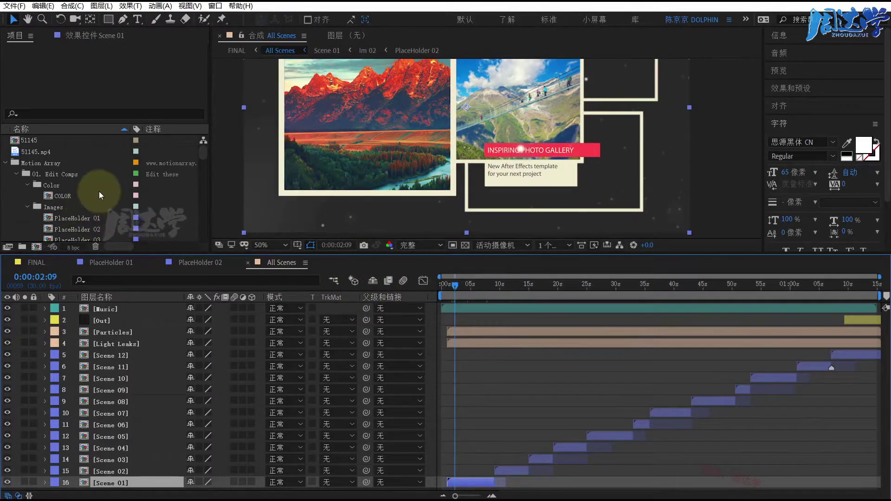
scroll(97, 189, down, 4)
scroll(97, 188, up, 4)
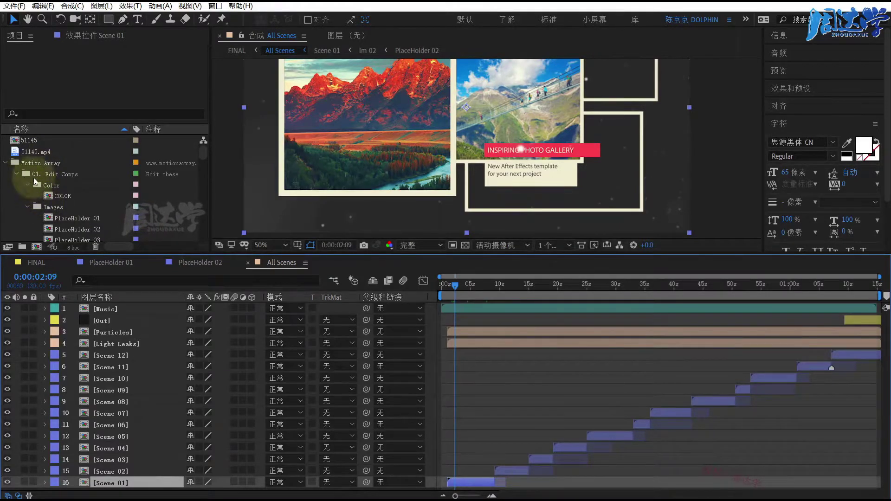
Collapse the Color folder, check the PlaceHolder 02 comp, and collapse the Images folder.
click(34, 177)
click(26, 184)
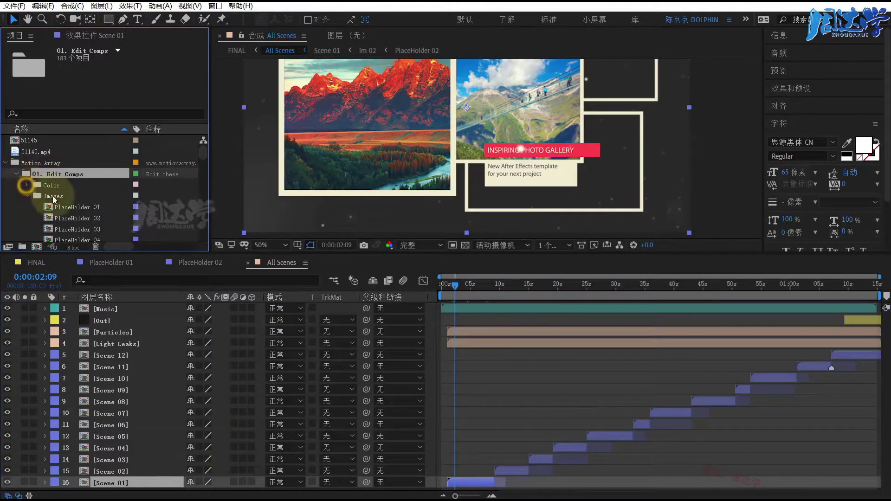
click(53, 198)
scroll(85, 207, down, 1)
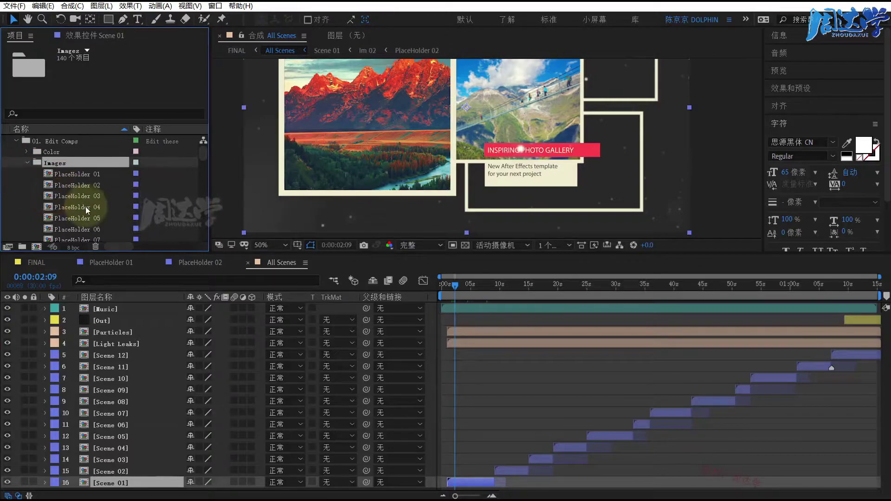
click(65, 185)
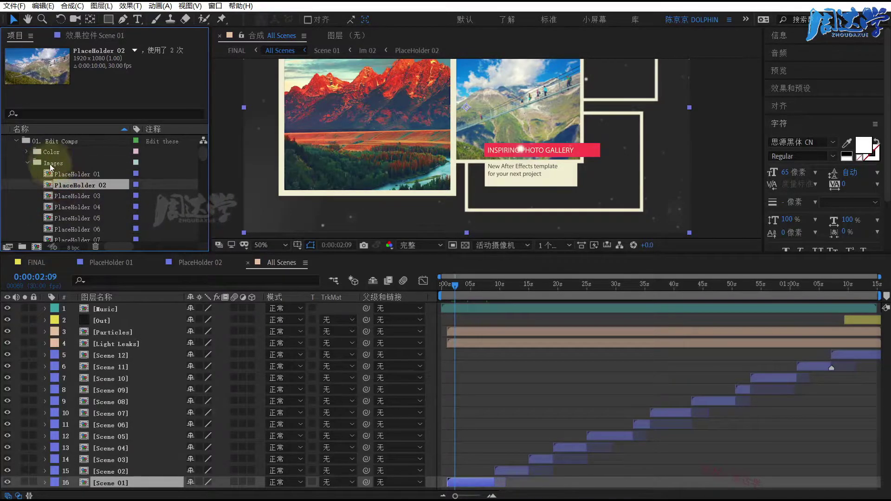
scroll(52, 194, up, 1)
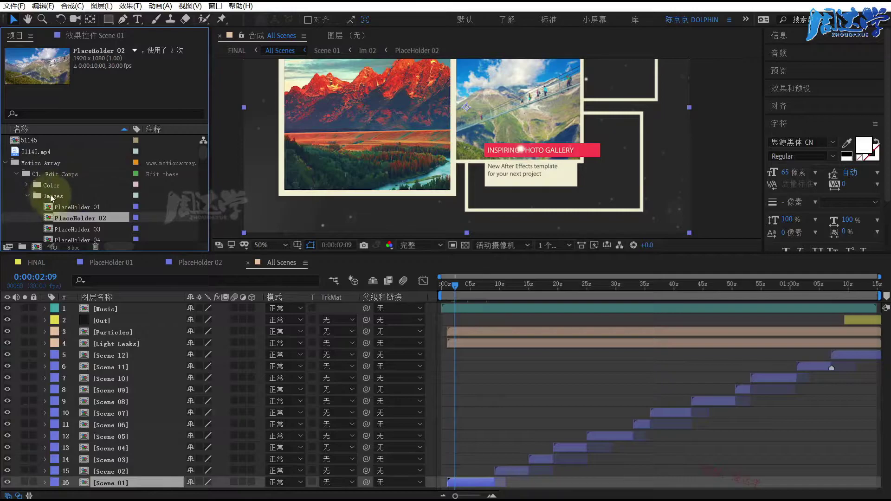
click(52, 196)
click(27, 196)
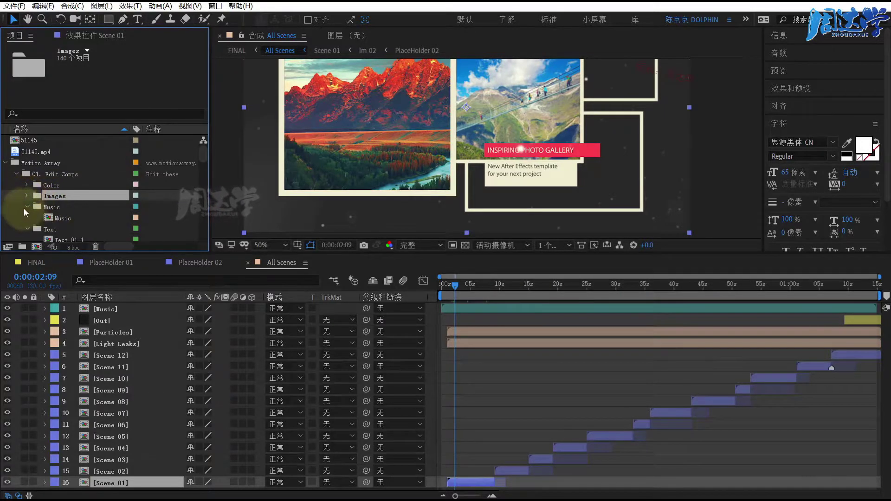
Open the Text folder and compare Text 01-1 and Text 01-2, ending on Text 01-1.
click(27, 207)
click(51, 218)
scroll(62, 199, down, 1)
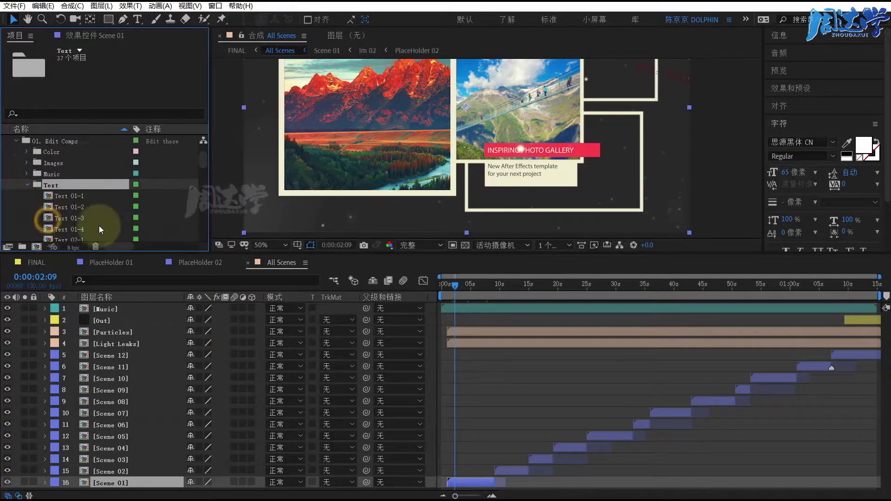
click(61, 197)
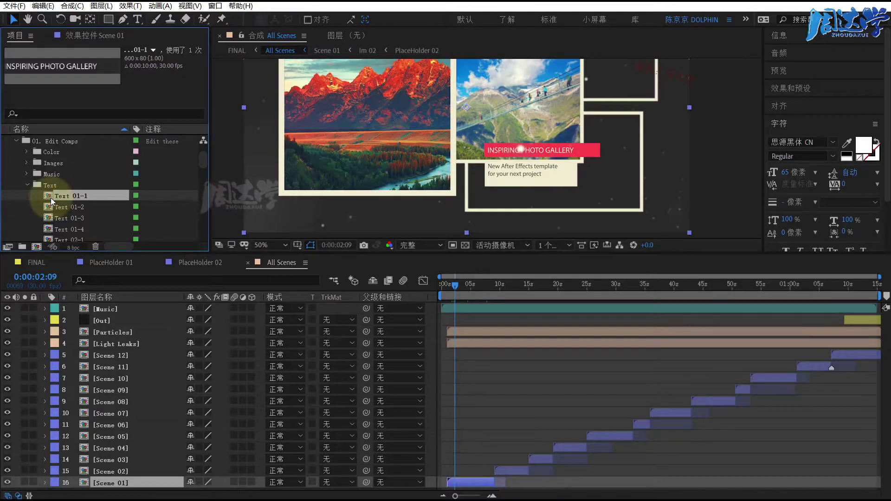
click(51, 206)
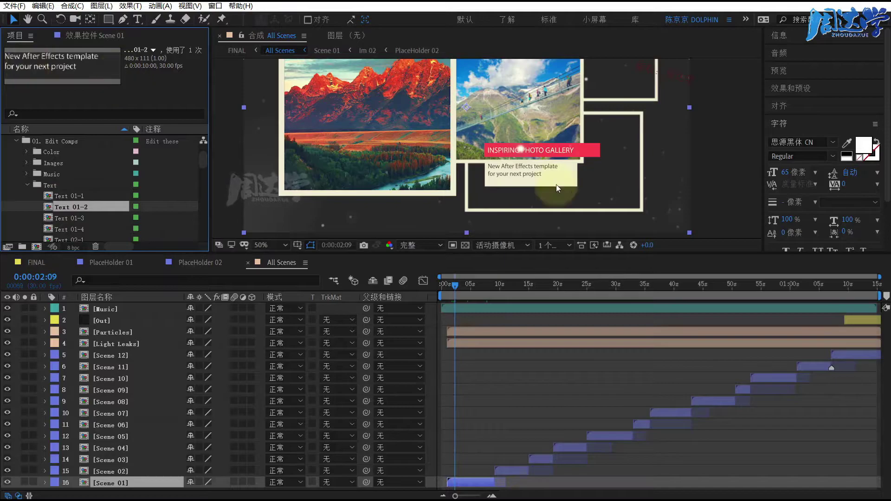
scroll(551, 159, up, 3)
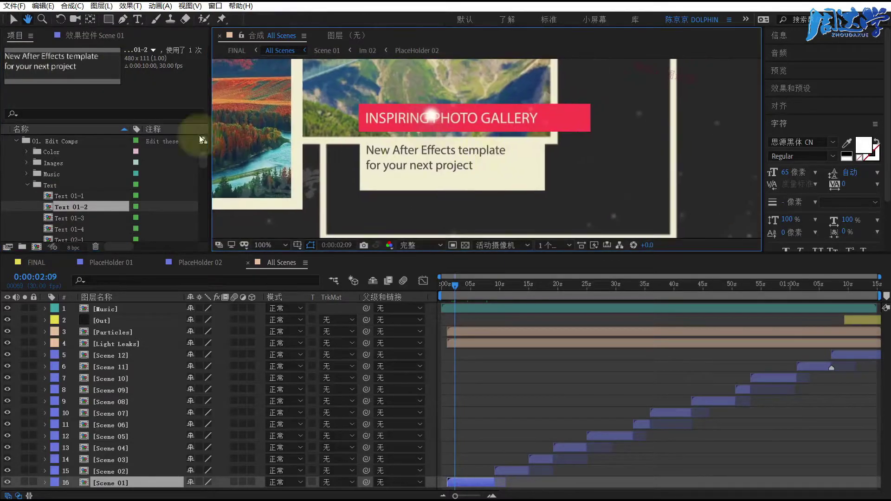
click(75, 195)
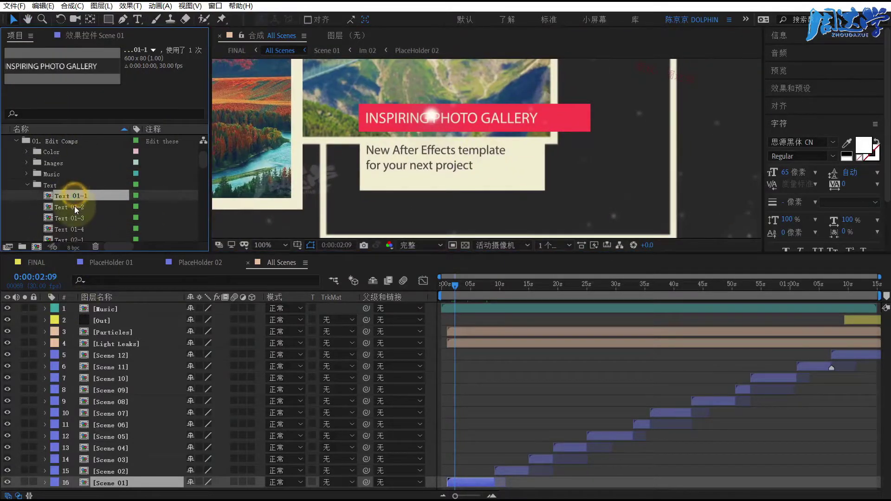
click(74, 206)
click(59, 197)
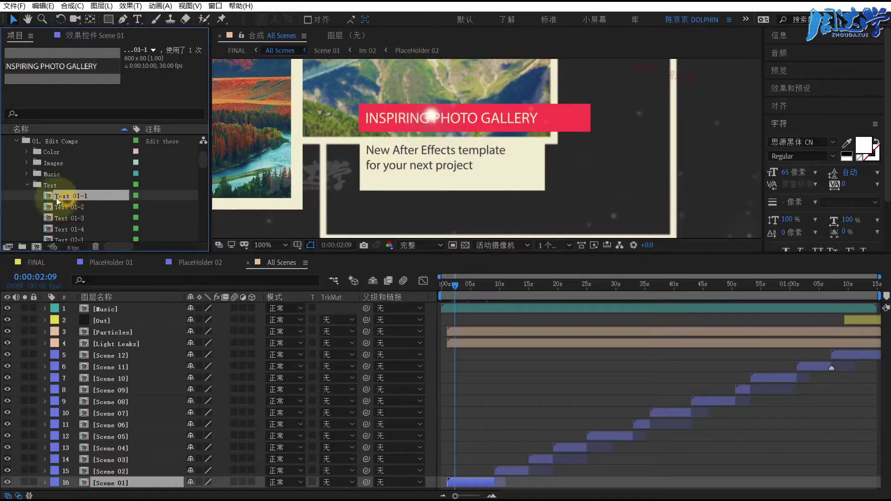
Replace INSPIRING PHOTO GALLERY in Text 01-1 with 设计传说 and check it on All Scenes' red banner.
double_click(51, 201)
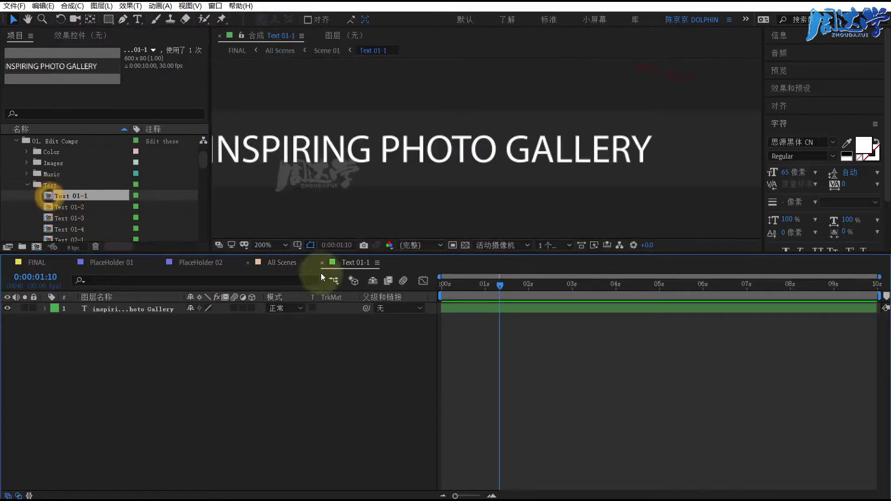
double_click(335, 153)
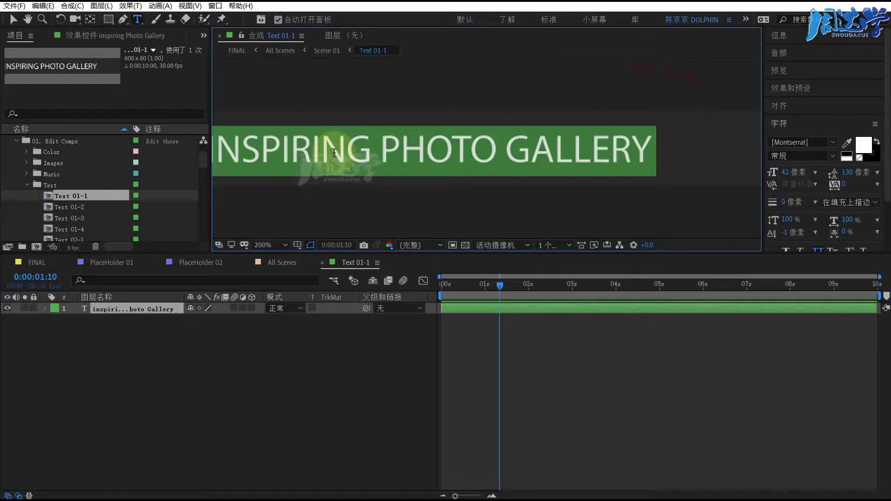
text(设计传说)
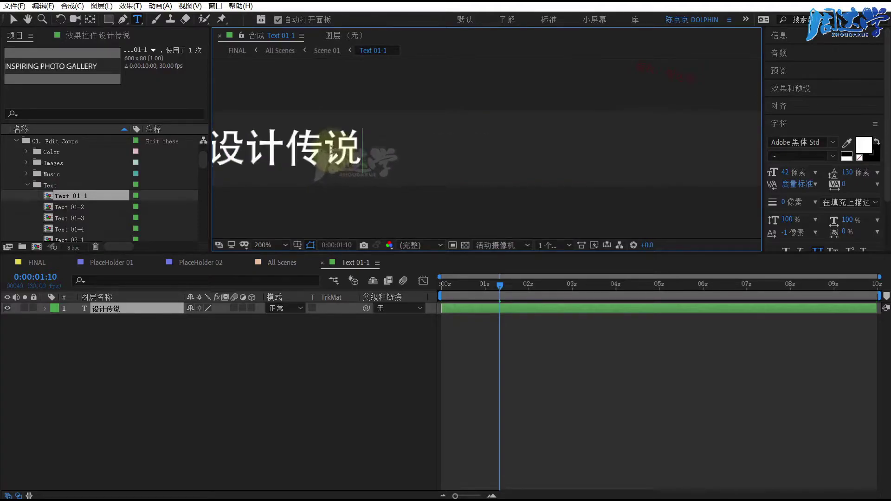
click(273, 245)
click(277, 269)
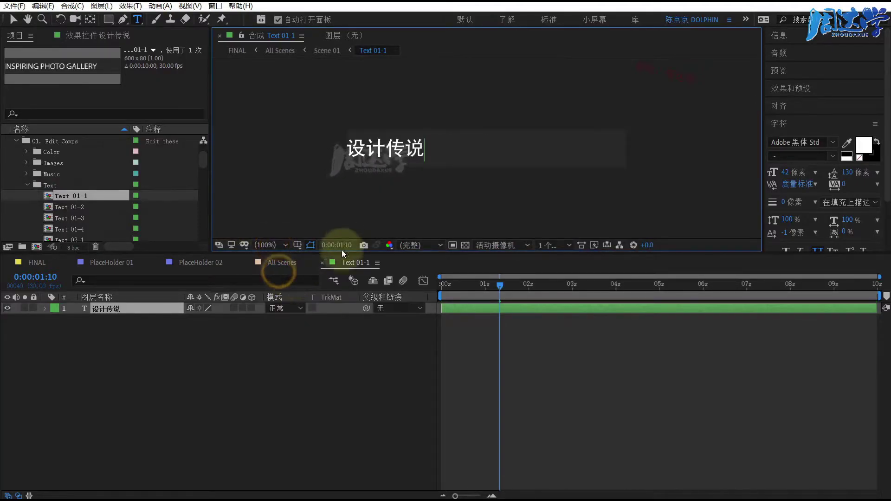
click(361, 351)
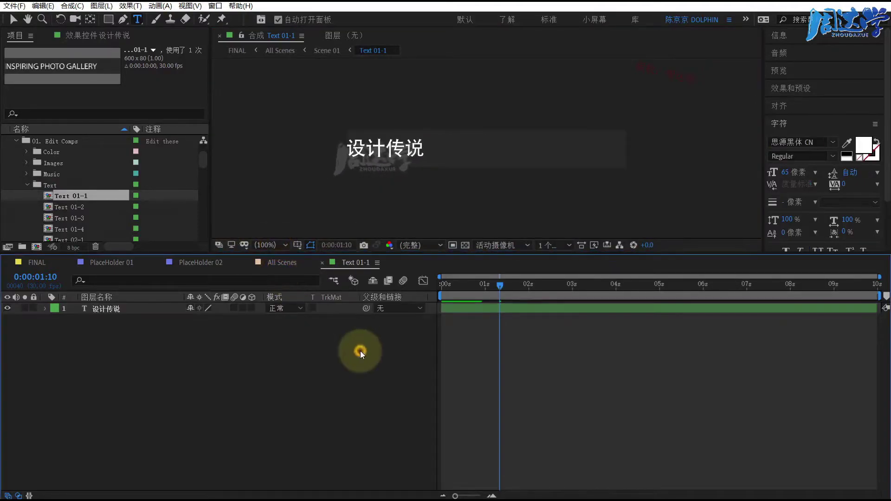
click(274, 263)
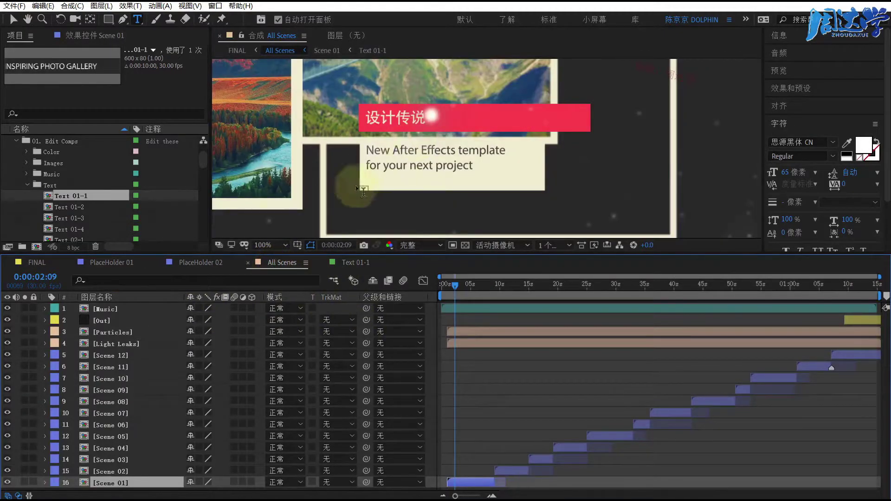
click(70, 208)
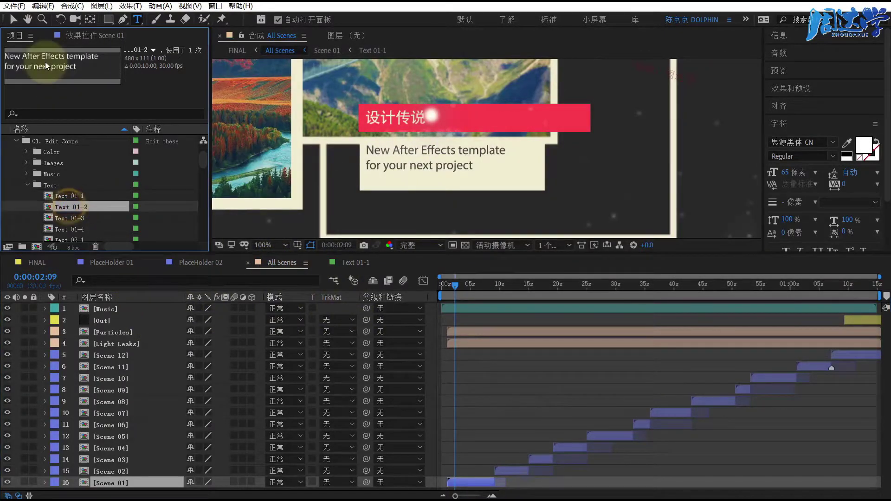
Open the Text 01-2 comp and delete the word 'template' from its title.
double_click(49, 210)
double_click(334, 105)
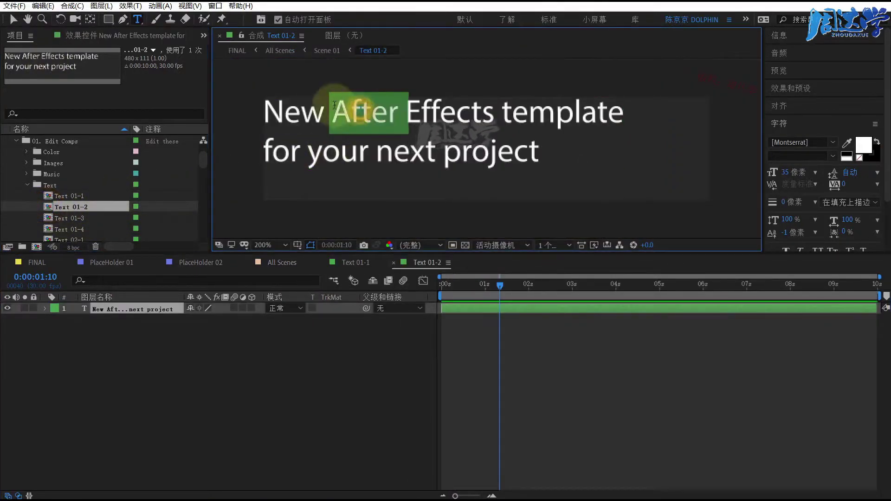
triple_click(335, 105)
click(399, 106)
drag(493, 107, 703, 118)
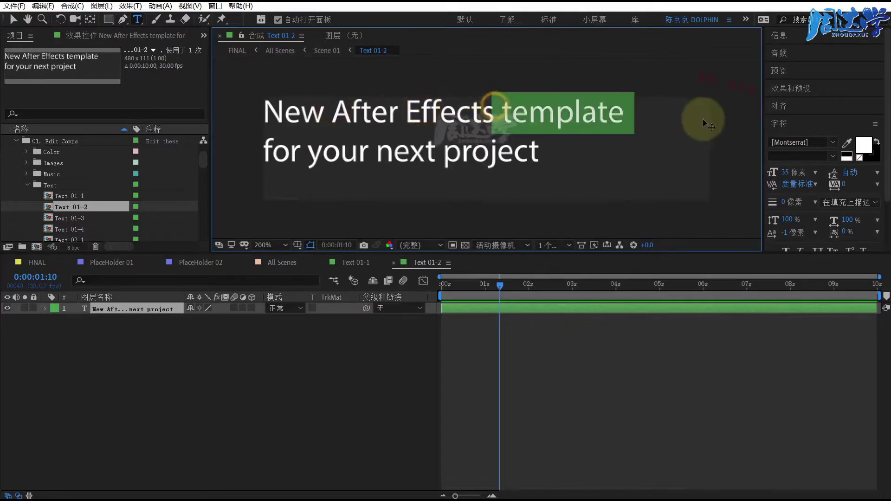
key(BackSpace)
Replace the second title line with 设计传说, then return to the All Scenes comp.
key(Return)
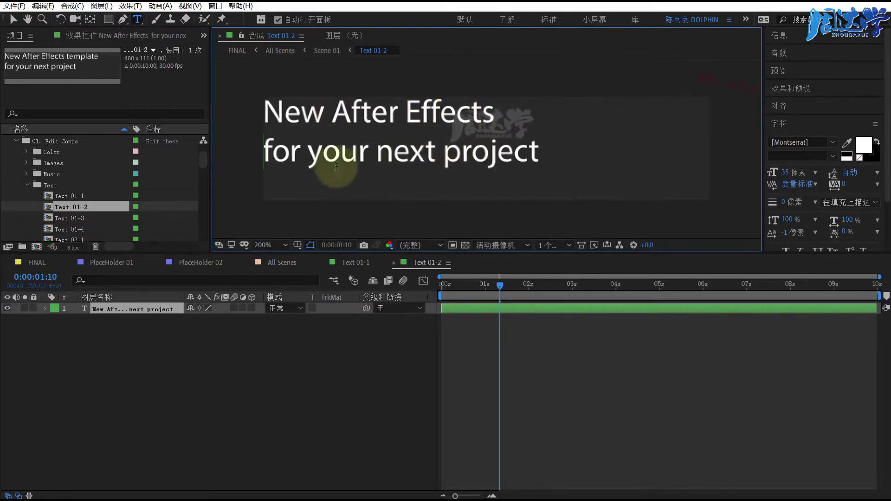
drag(263, 152, 565, 154)
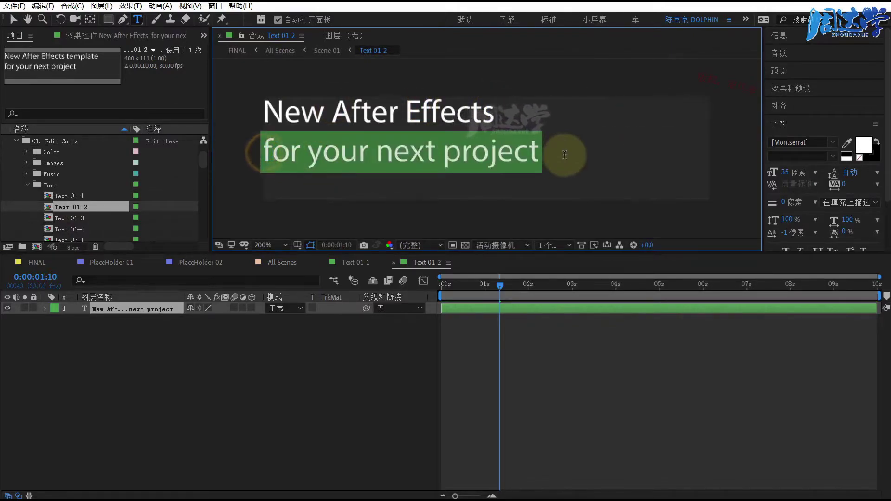
text(设计传说)
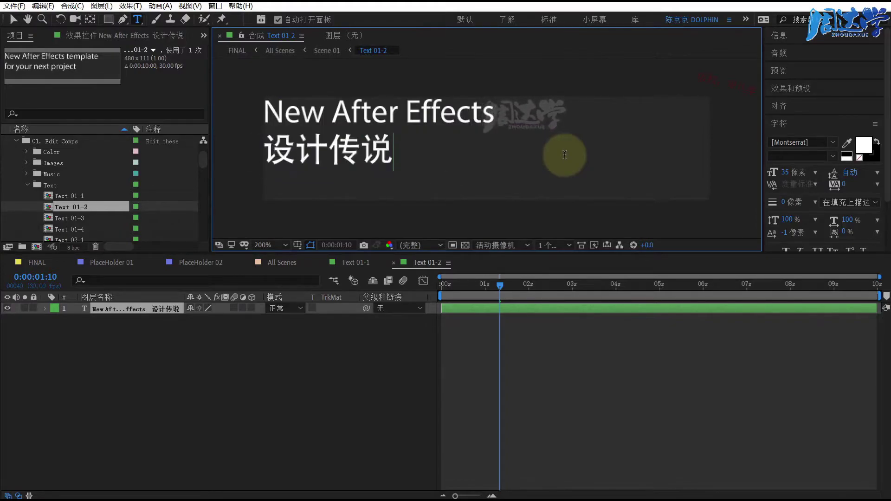
click(272, 388)
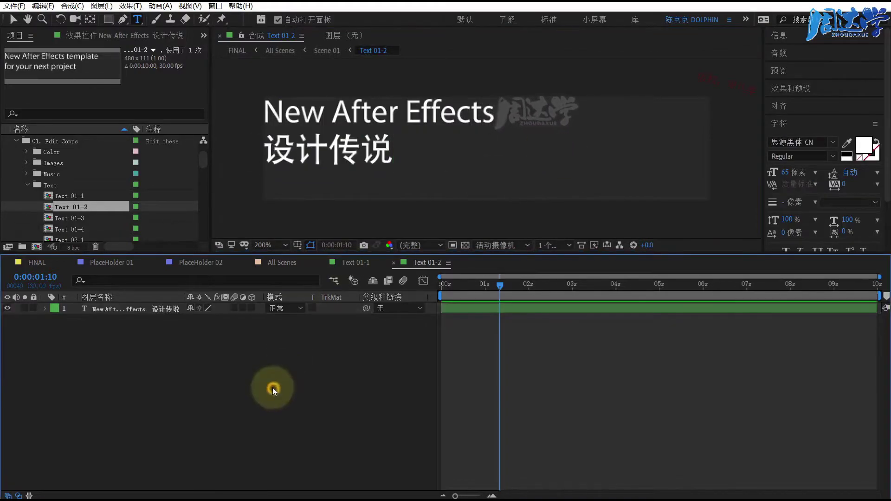
click(344, 263)
click(266, 263)
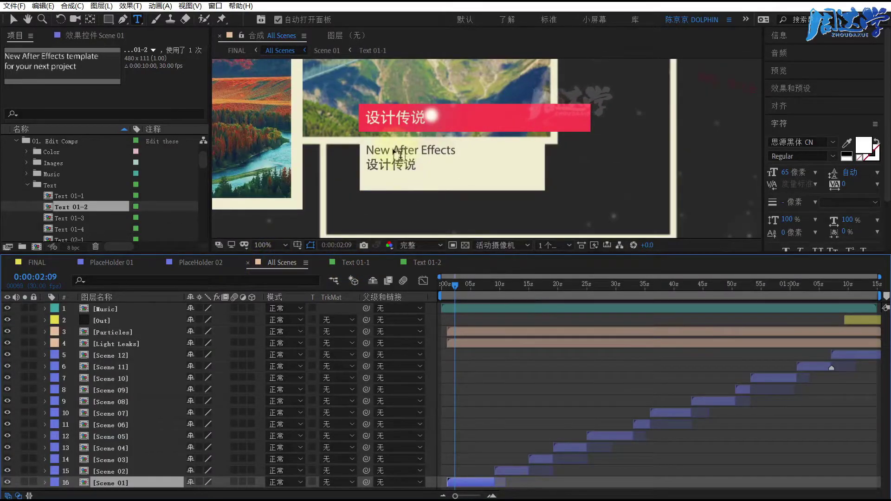
Scrub All Scenes back to 0:00:01:27, where the English paragraph shows above the mountain photos.
drag(461, 286, 468, 288)
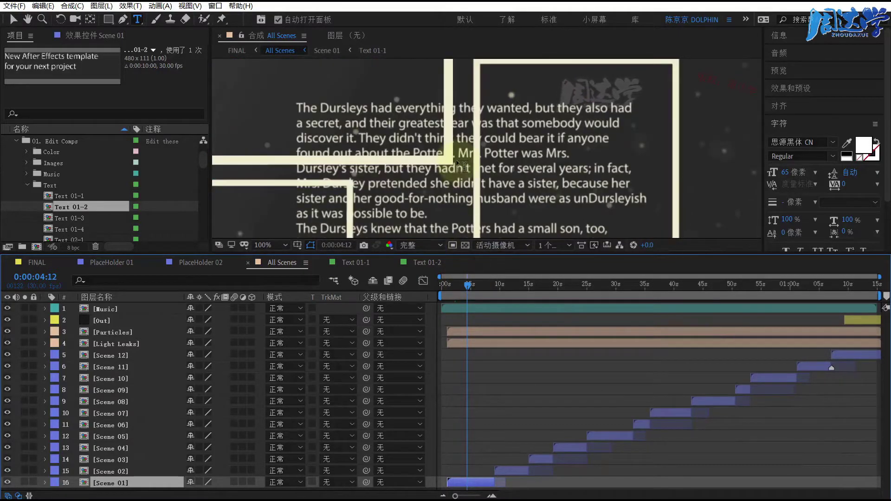
scroll(454, 171, down, 2)
scroll(454, 172, down, 2)
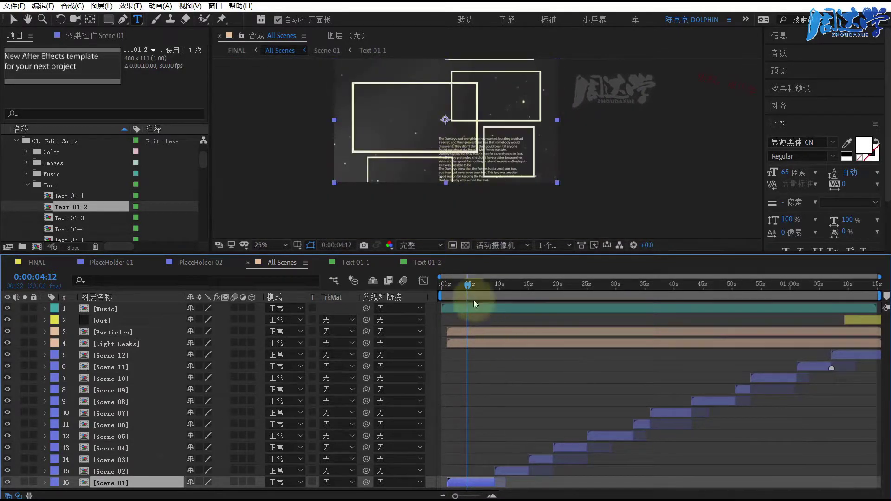
drag(468, 287, 461, 286)
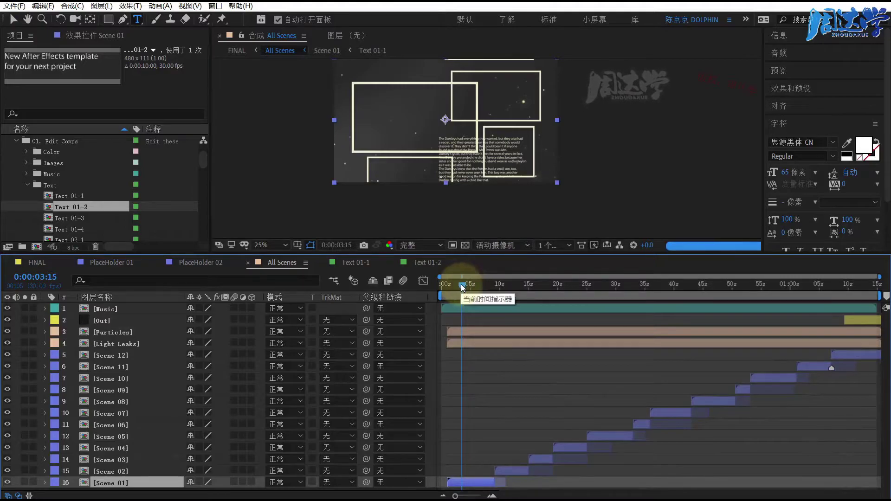
drag(461, 286, 452, 288)
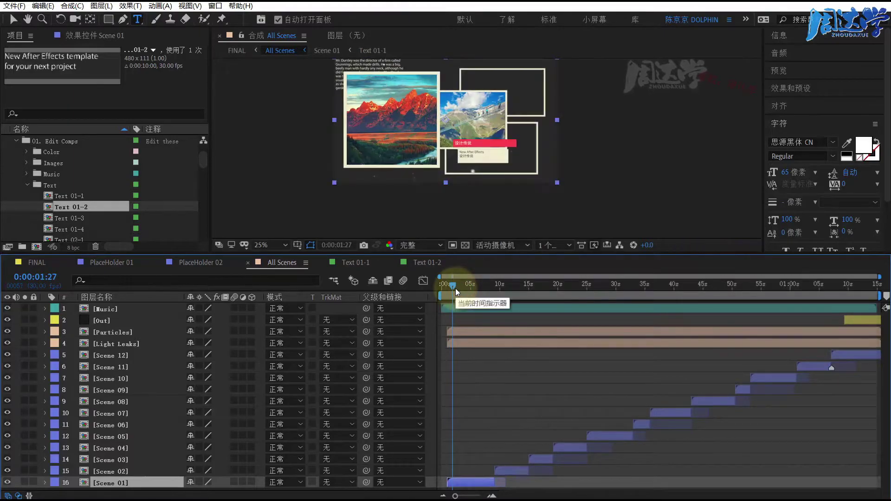
scroll(442, 171, up, 4)
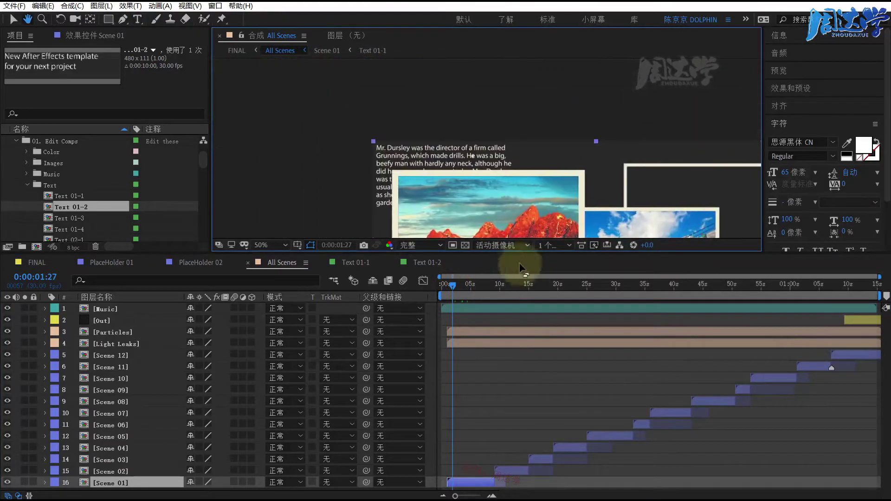
Preview the text comps from Text 01-3 through Text 04-1 in the Project panel.
scroll(408, 126, down, 3)
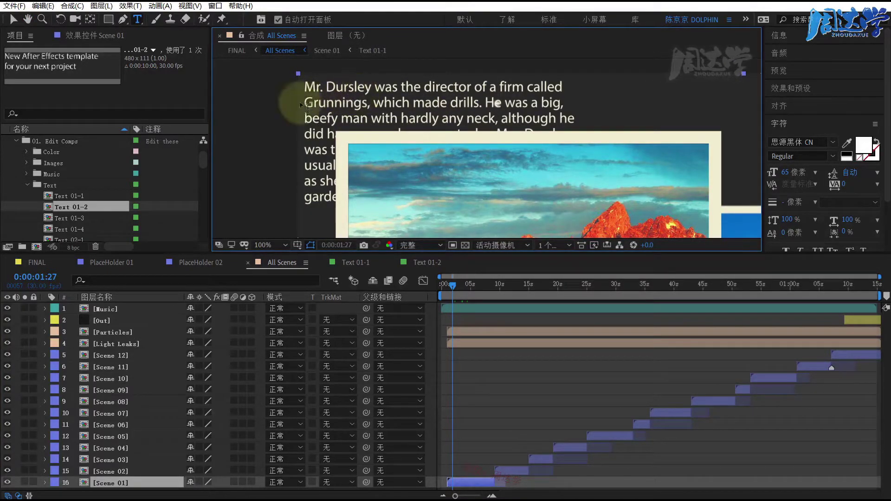
click(70, 218)
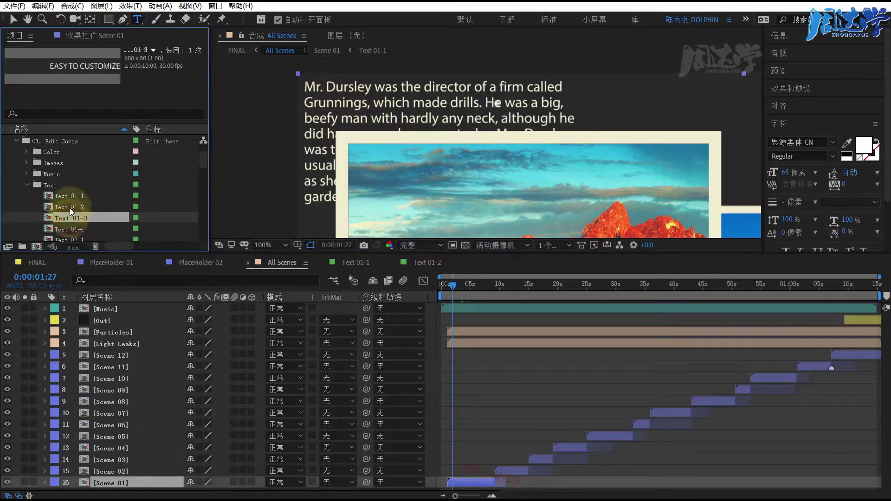
scroll(95, 186, down, 1)
click(62, 196)
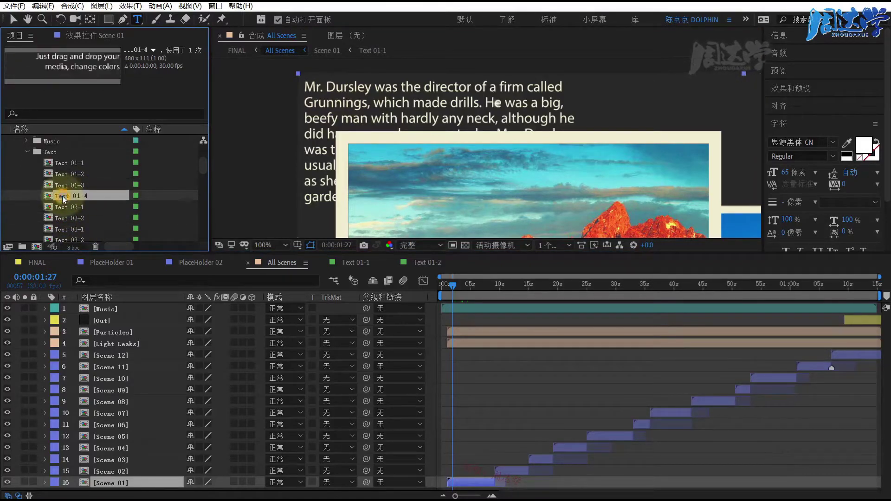
click(62, 207)
click(64, 215)
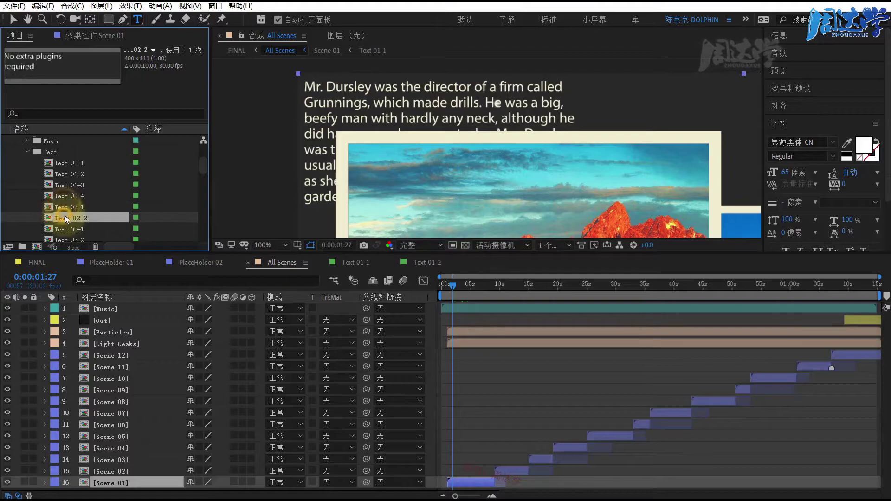
click(67, 229)
scroll(70, 213, down, 1)
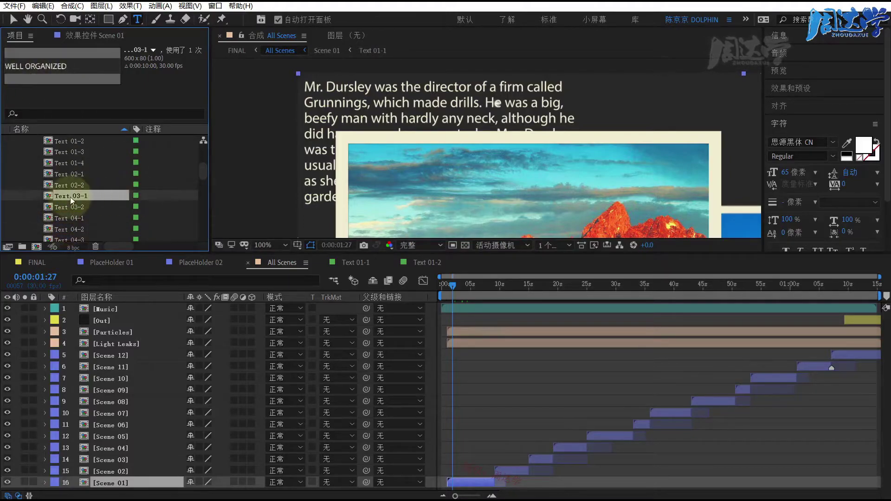
click(64, 206)
scroll(124, 182, down, 2)
key(Down)
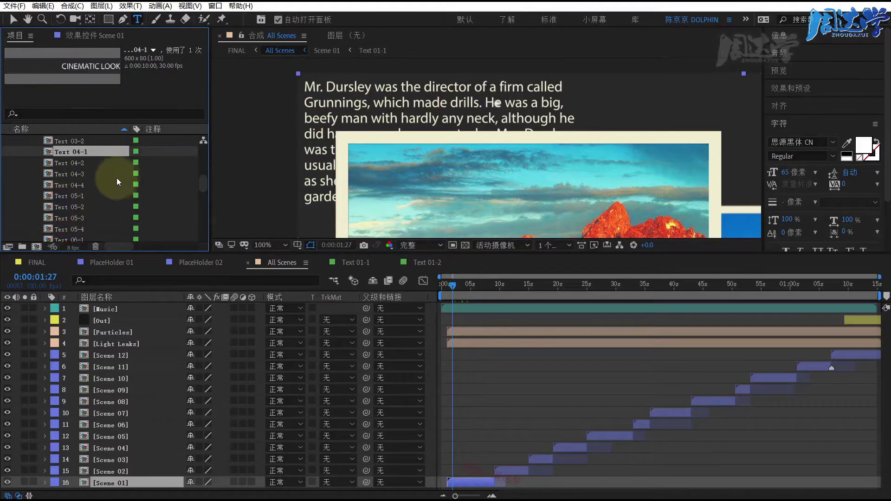
Preview Text 04-2 through Text Element 05, settling on Text Element 01 as the paragraph comp.
click(70, 164)
click(66, 184)
click(68, 197)
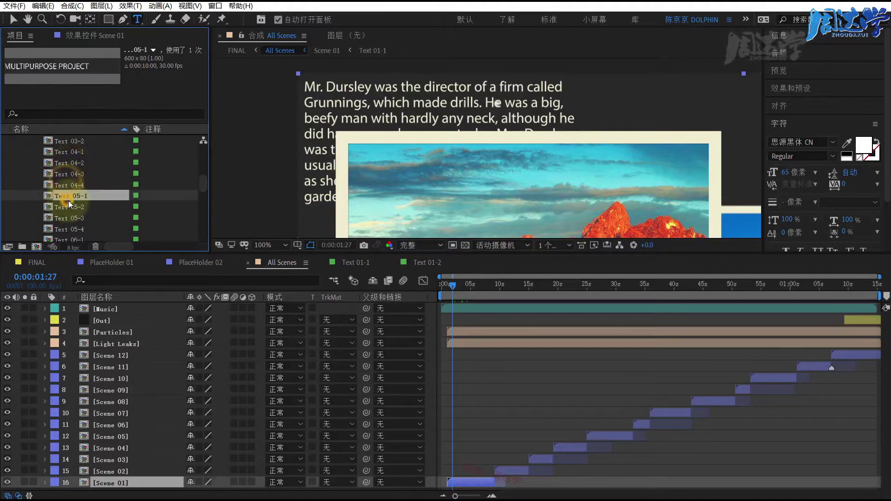
scroll(77, 198, down, 2)
scroll(77, 198, down, 2)
click(57, 182)
scroll(71, 199, down, 2)
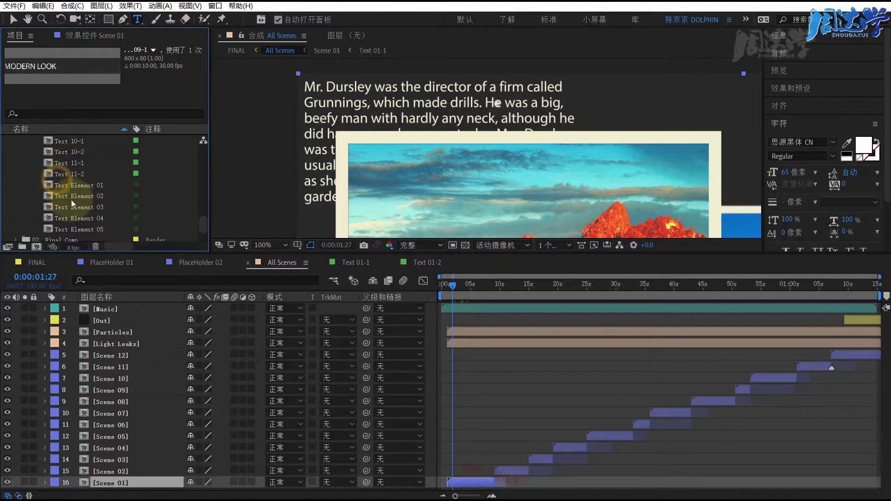
click(64, 184)
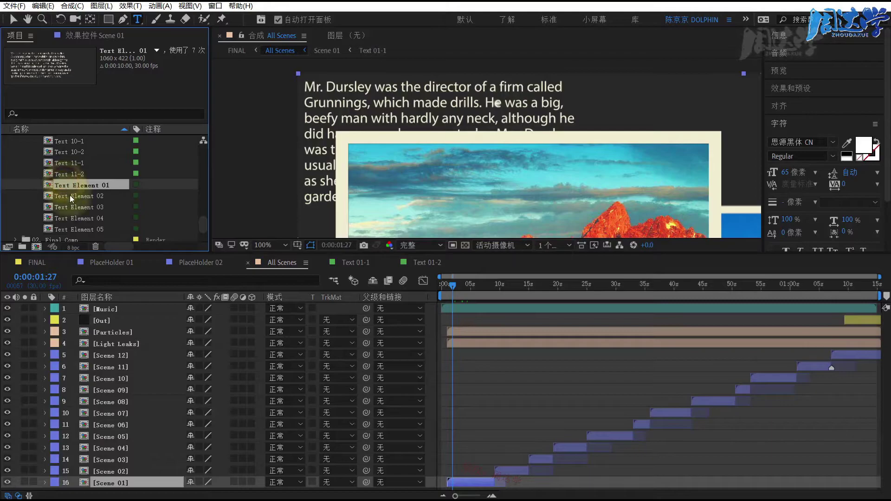
click(69, 196)
click(71, 207)
click(71, 217)
click(72, 228)
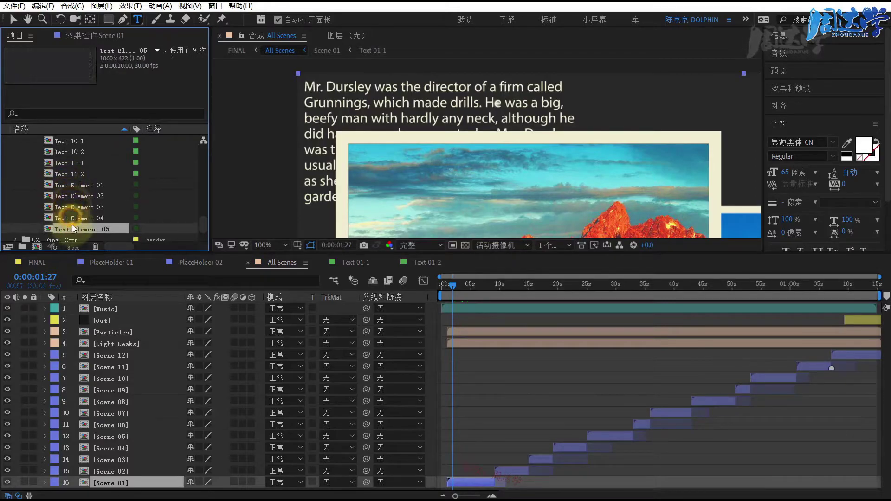
click(69, 185)
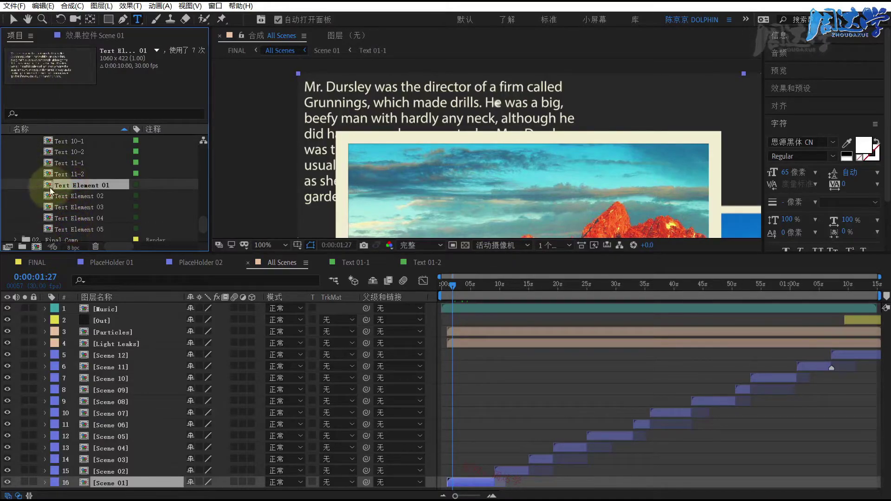
In Text Element 01, replace the whole English paragraph with repeated 设计传说 text, then go to Text 01-1.
double_click(49, 187)
click(126, 306)
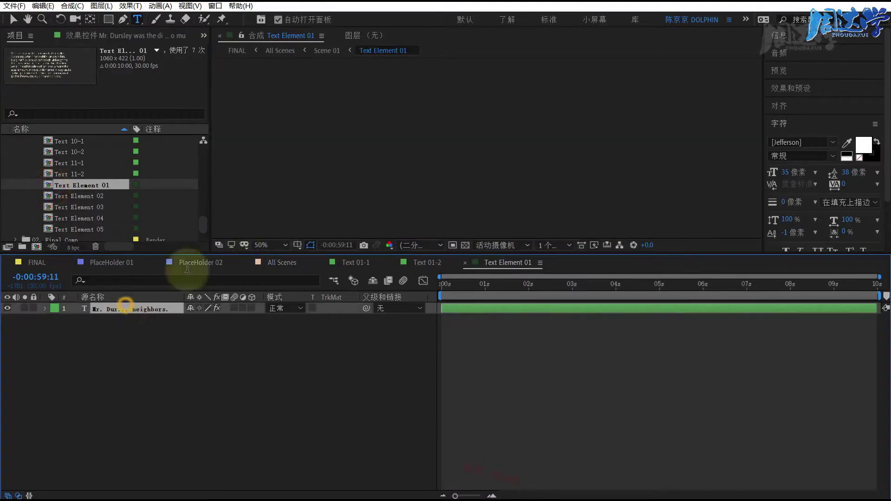
click(492, 286)
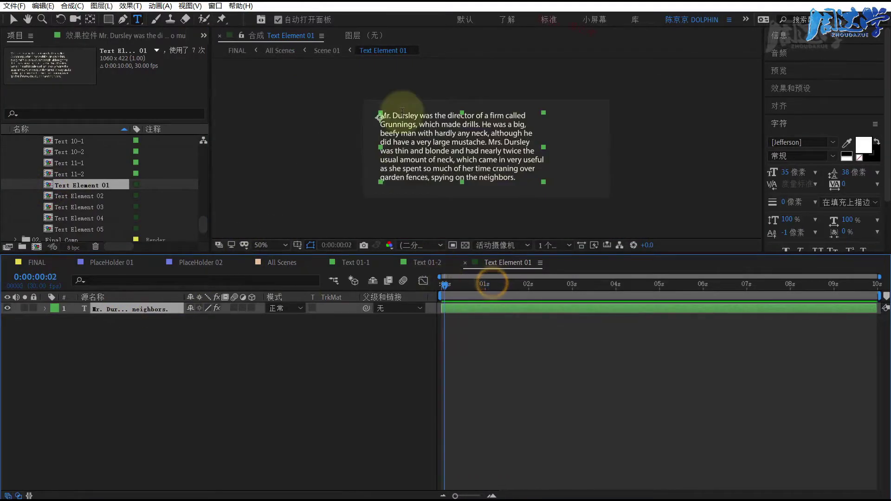
key(/)
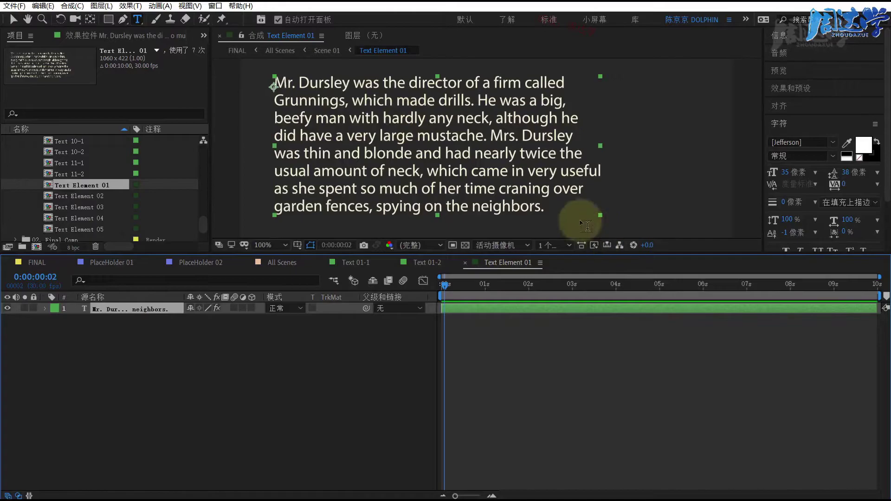
click(323, 81)
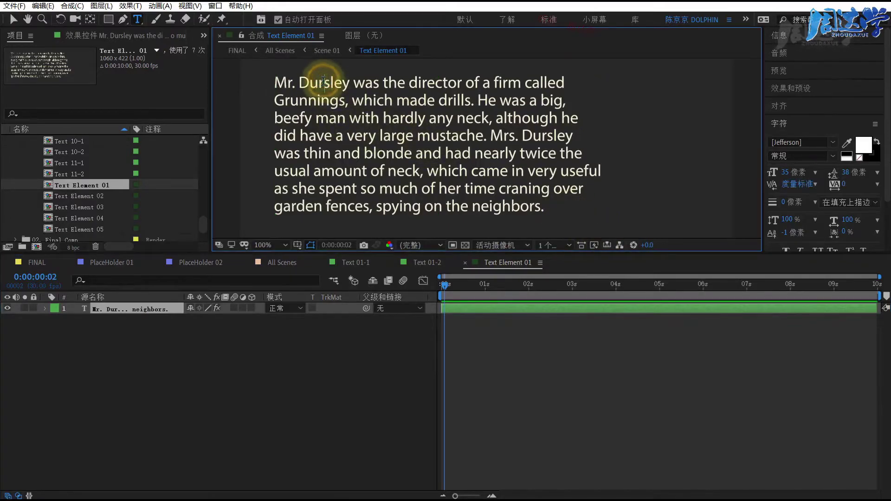
key(ctrl+a)
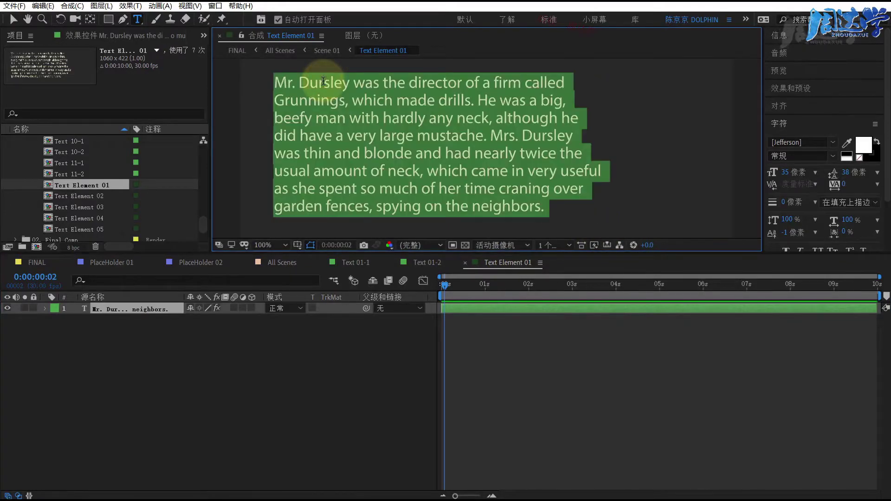
text(设计传说)
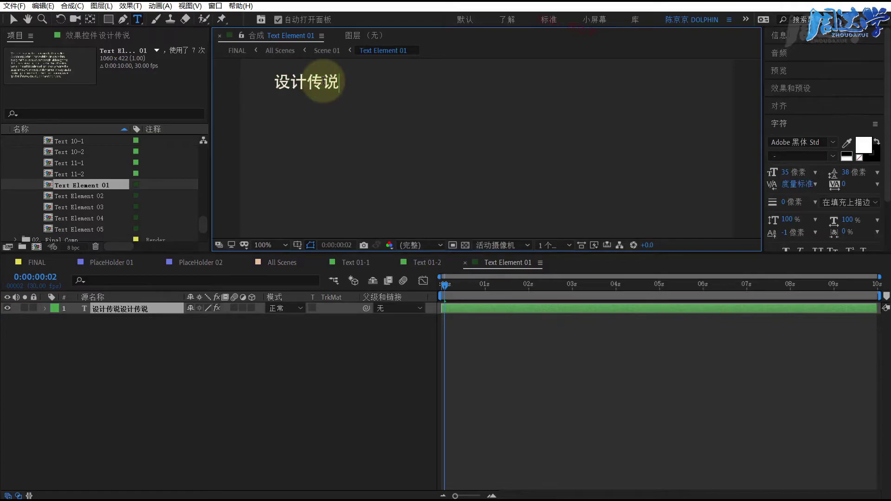
text(设计传说设计传说设计传说设计传说设计传说设计传说设计传说)
text(设计传说设计传说)
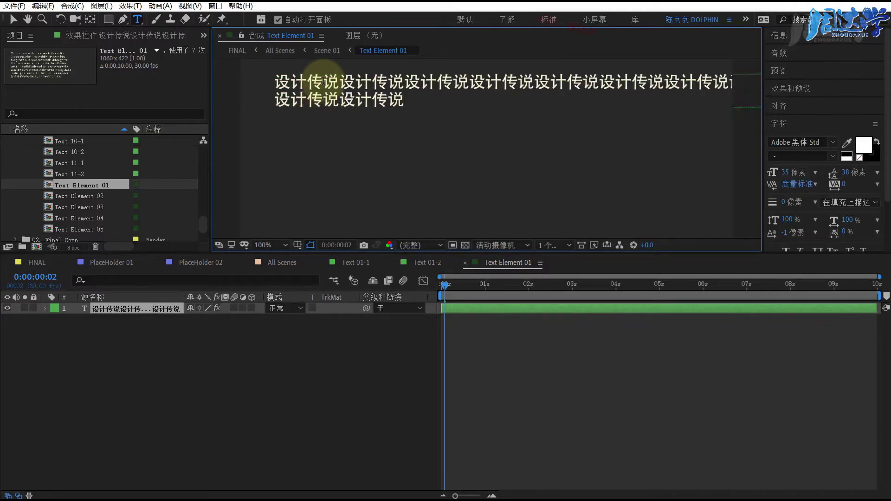
text(设计传说设计传说设计传说设计传说设计传说设计传说设计传说设计传说设计传说设计传说)
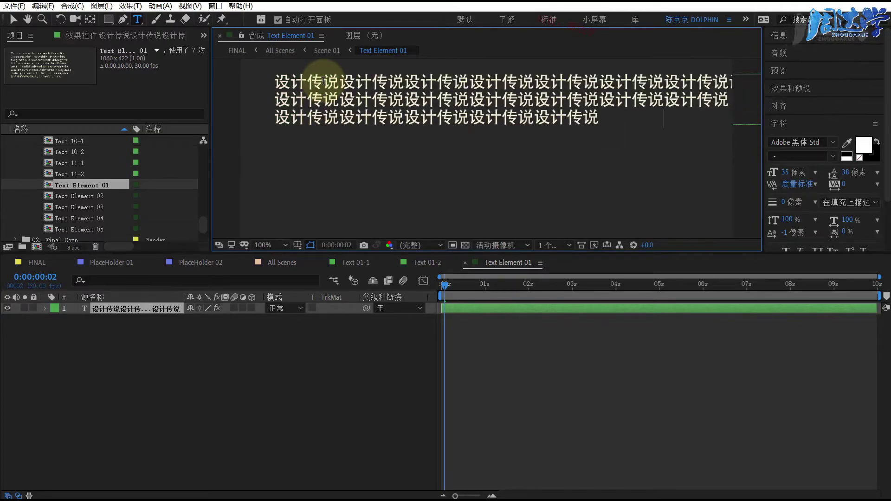
text(设计传说设计传说设计传说设计传说设计传说设计传说设计传说设计传说)
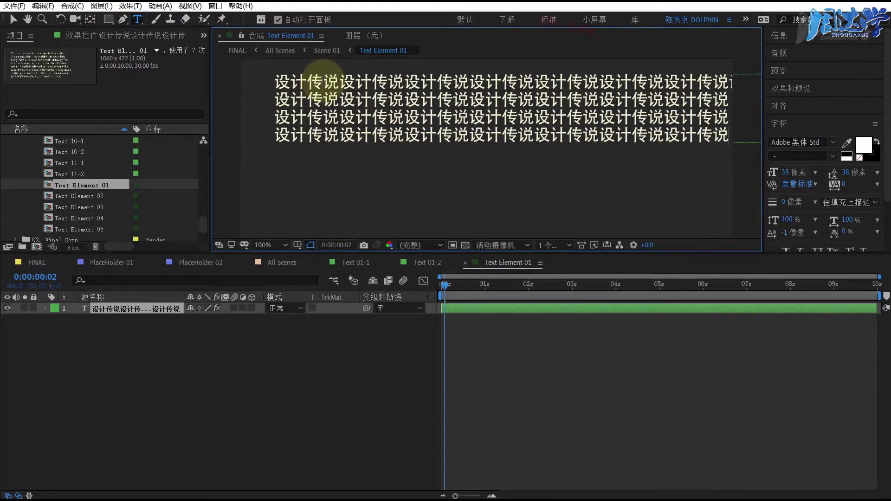
click(356, 264)
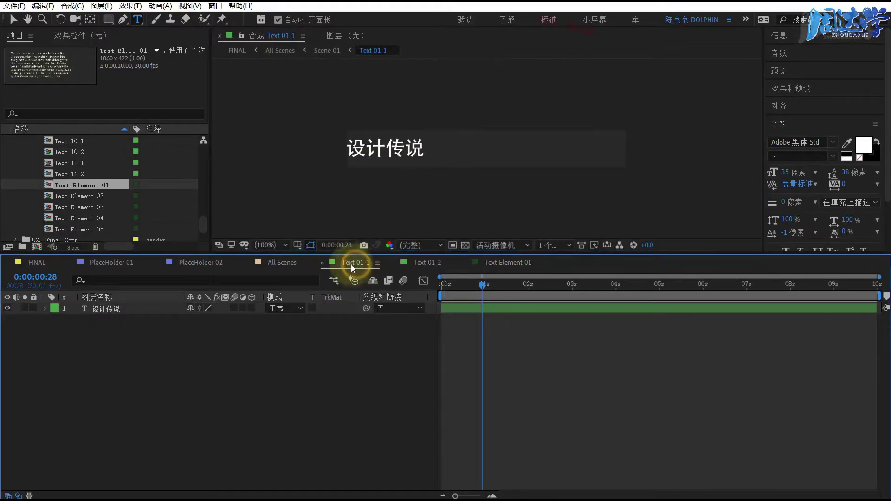
In All Scenes, scrub to 0:00:11:09 and pan the viewer to reveal the English paragraph.
click(272, 264)
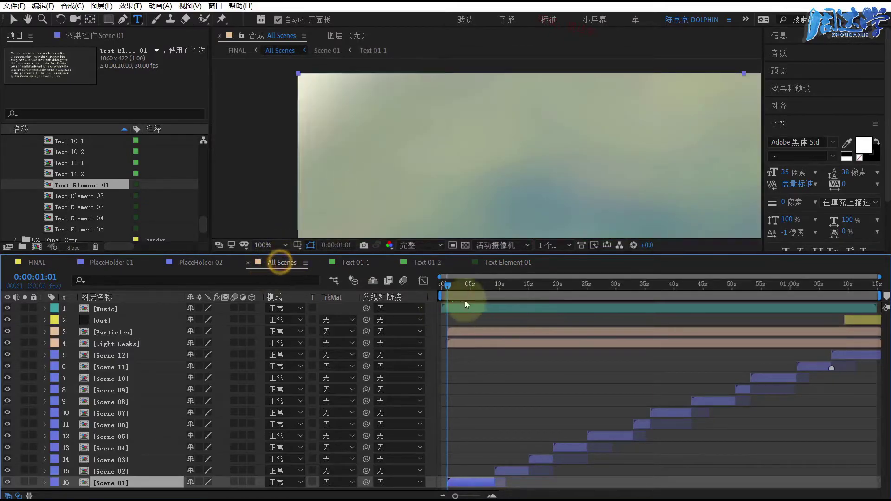
drag(447, 288, 453, 287)
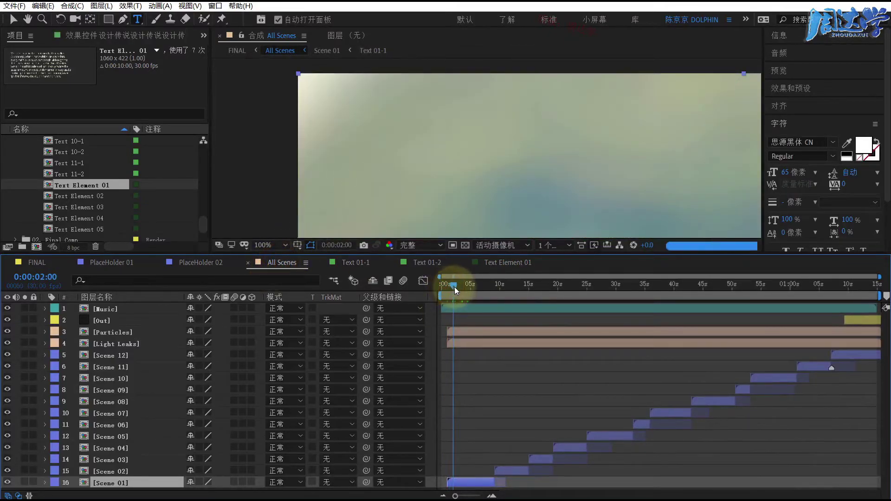
scroll(590, 127, down, 2)
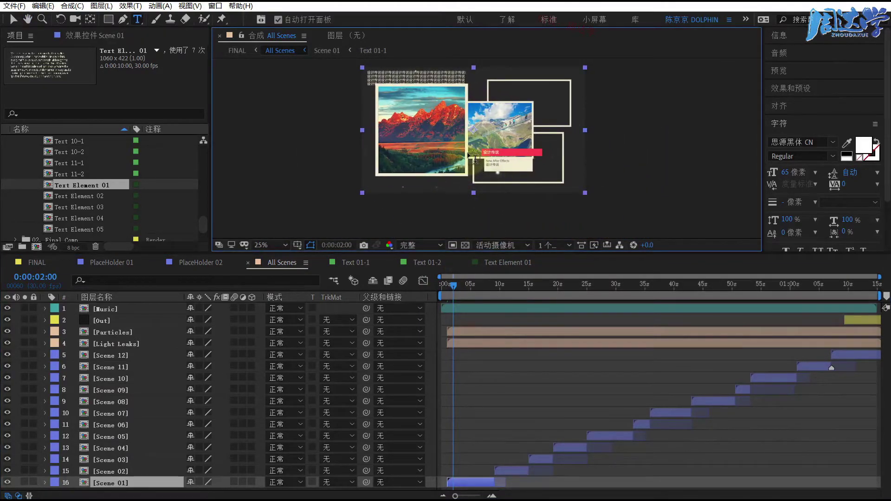
scroll(474, 161, up, 2)
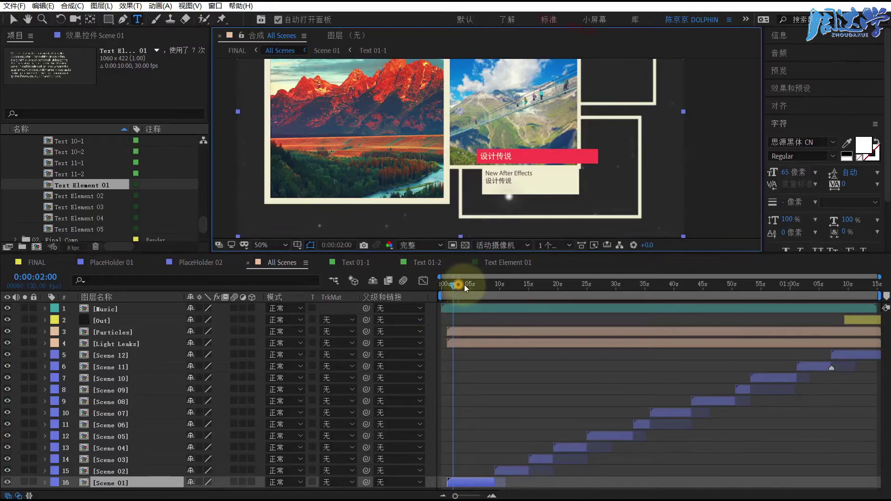
drag(464, 285, 507, 286)
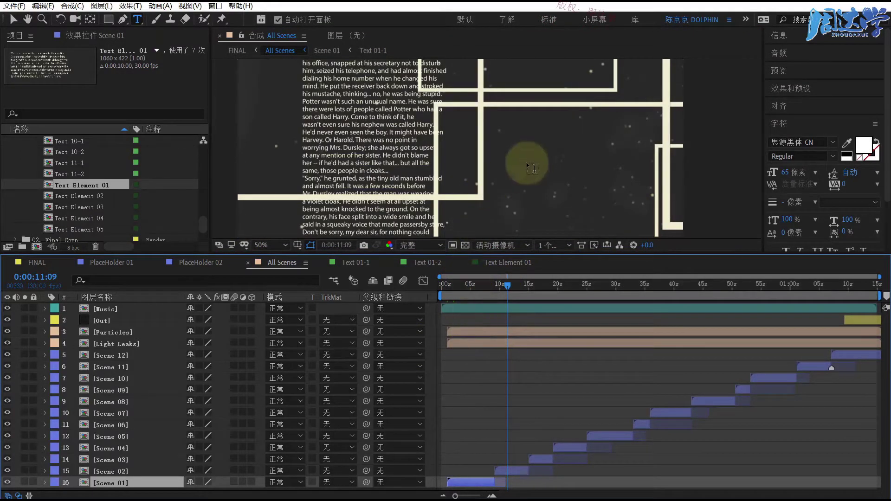
key(h)
mouse_move(492, 124)
mouse_down()
mouse_move(546, 201)
mouse_move(543, 193)
mouse_up()
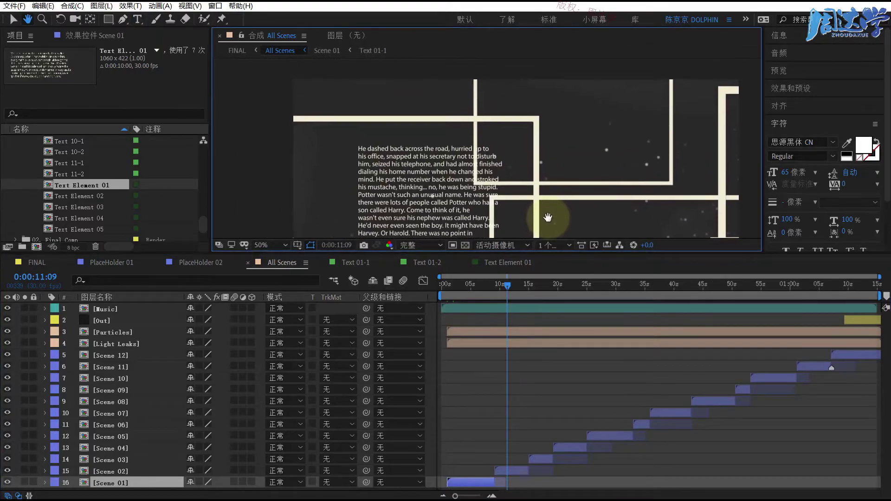
key(ctrl+t)
click(13, 19)
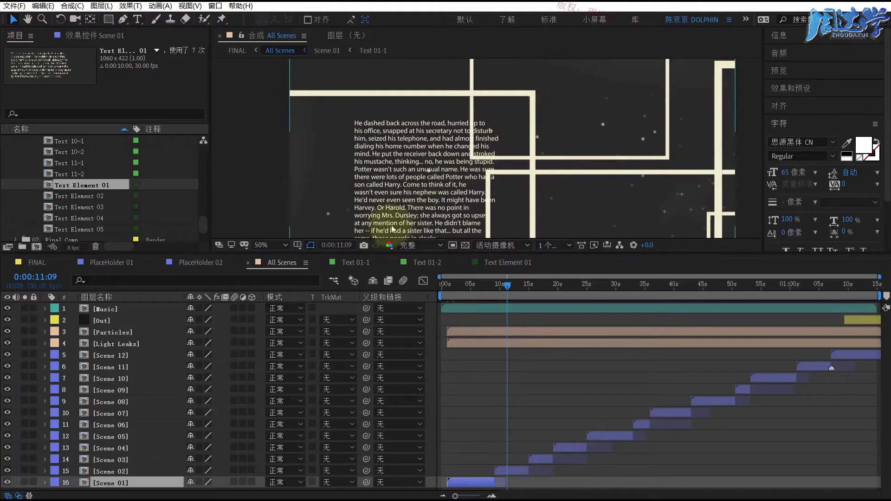
Expand the Color and Images folders in the Project panel.
scroll(85, 196, up, 8)
scroll(85, 198, up, 5)
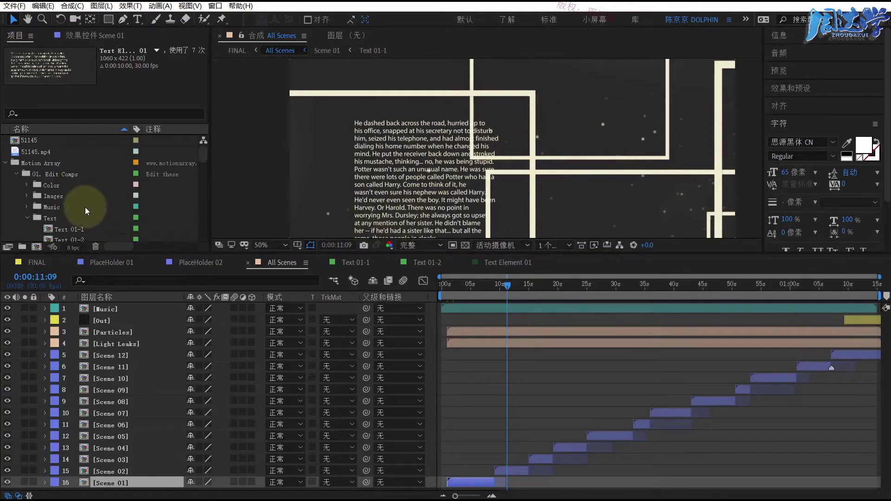
click(22, 184)
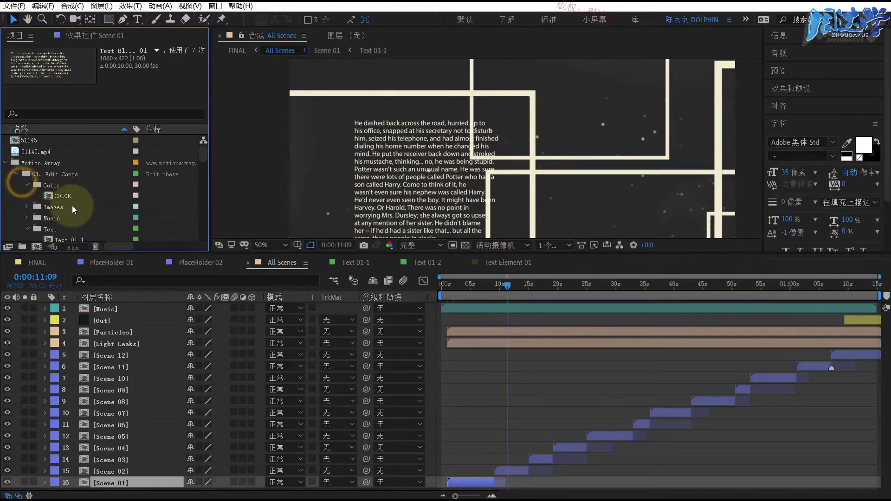
click(27, 207)
scroll(102, 151, down, 3)
Scroll the Project panel and select the Images folder with its 140 items.
scroll(98, 172, down, 15)
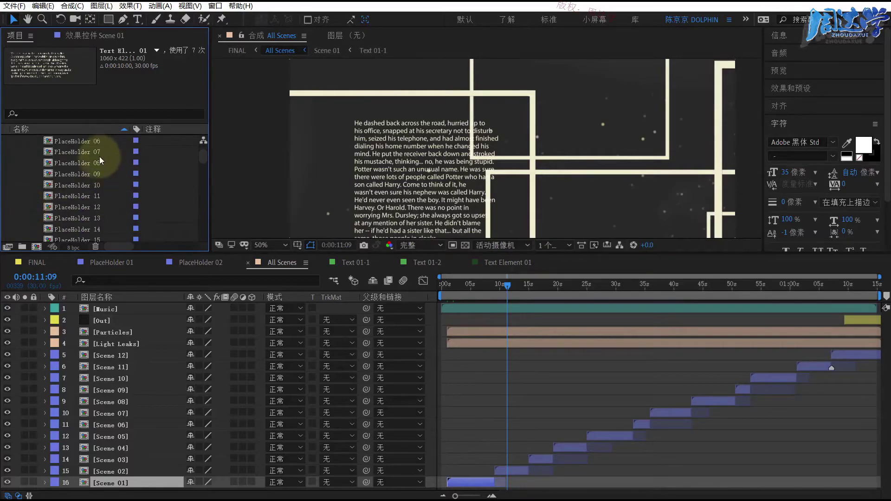
scroll(96, 182, down, 5)
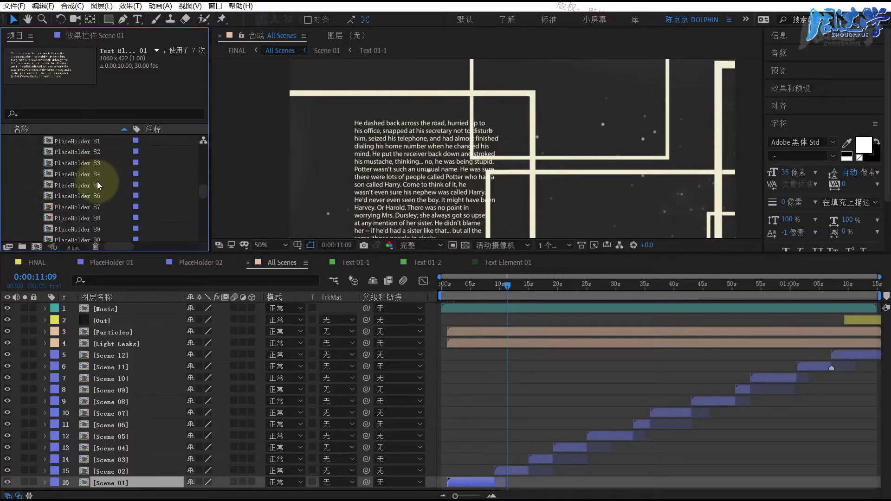
scroll(96, 182, down, 5)
scroll(97, 182, down, 5)
scroll(86, 195, up, 5)
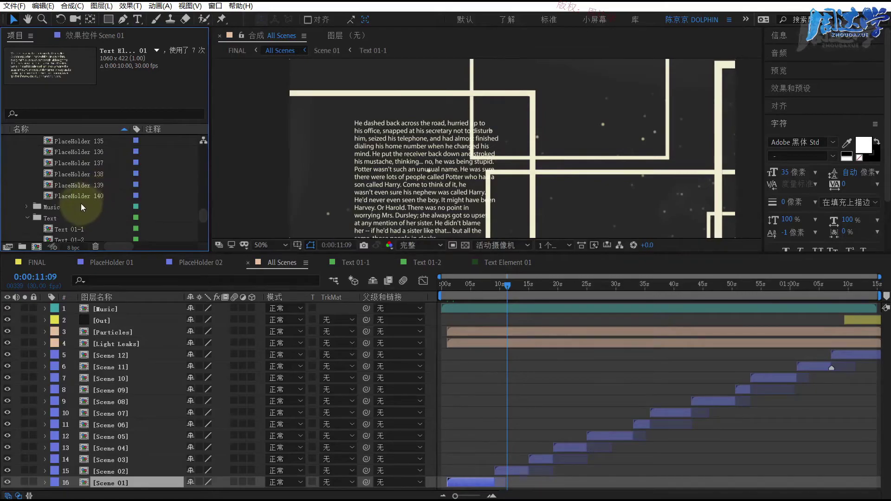
scroll(83, 204, up, 4)
scroll(85, 205, up, 8)
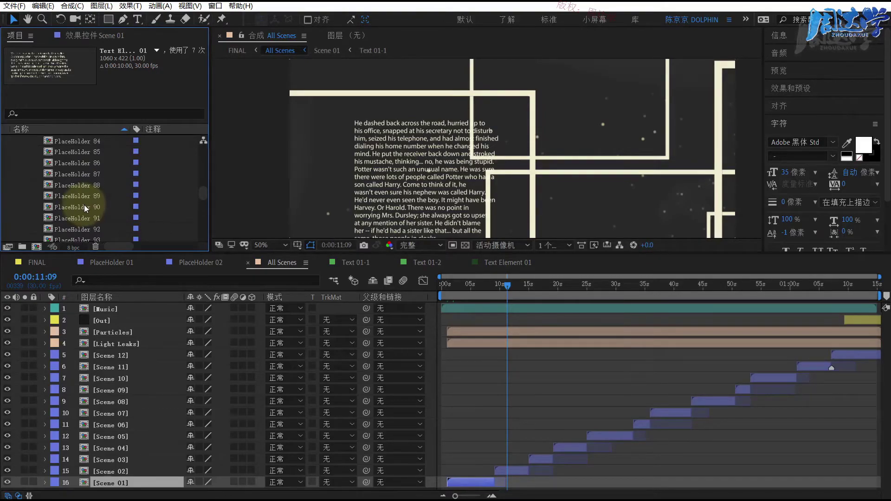
scroll(84, 205, up, 8)
scroll(84, 205, up, 8)
scroll(84, 205, up, 8)
scroll(84, 204, up, 3)
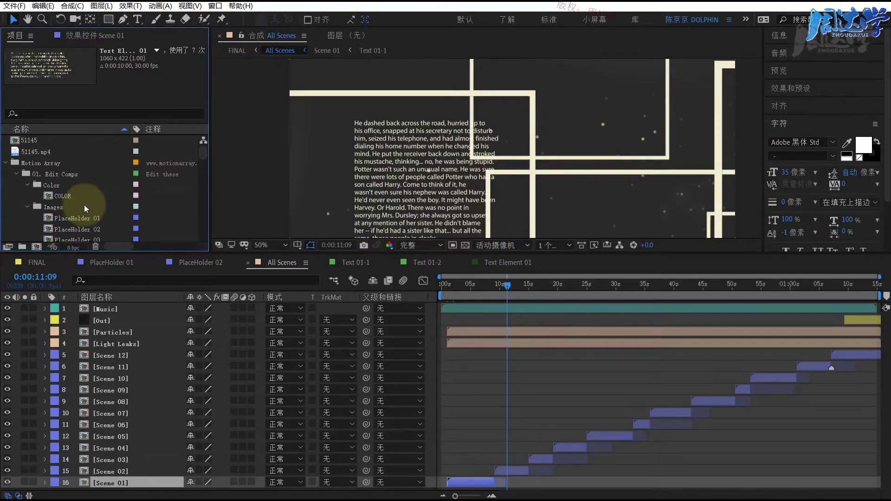
click(54, 209)
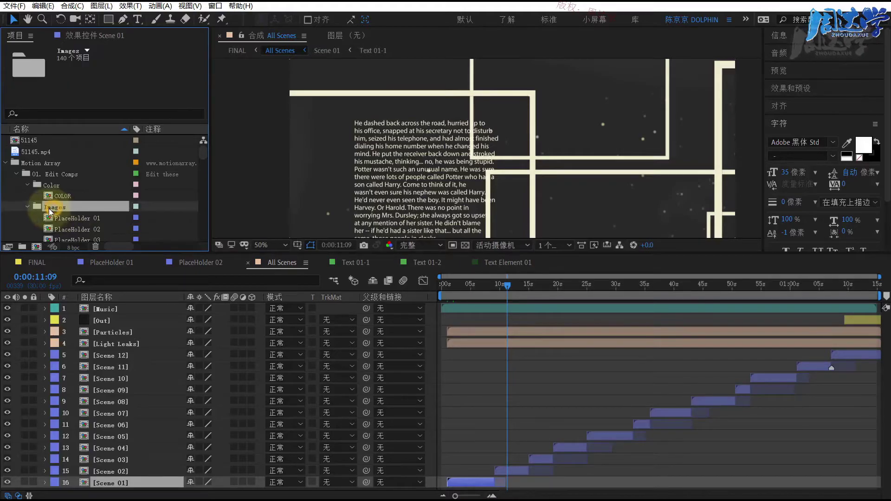
Expand the Text folder, select Text 01-1, and pick the Scene 02 layer in All Scenes.
scroll(99, 197, down, 4)
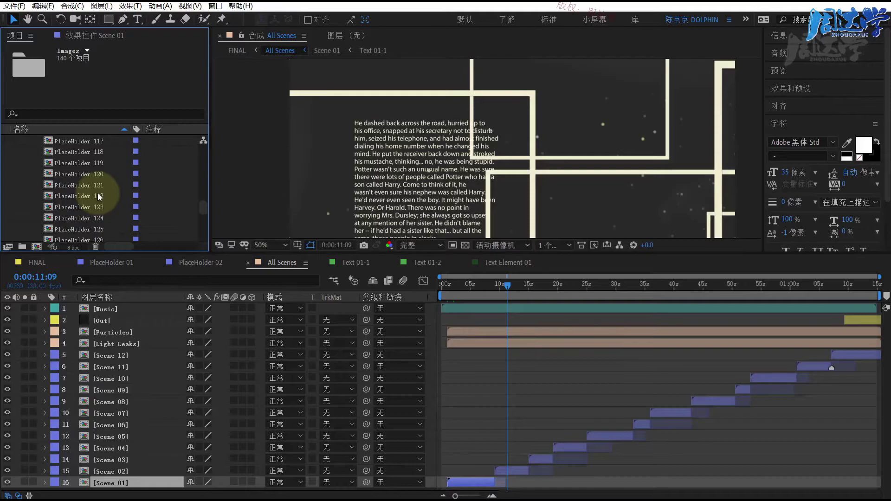
scroll(98, 193, down, 7)
double_click(50, 185)
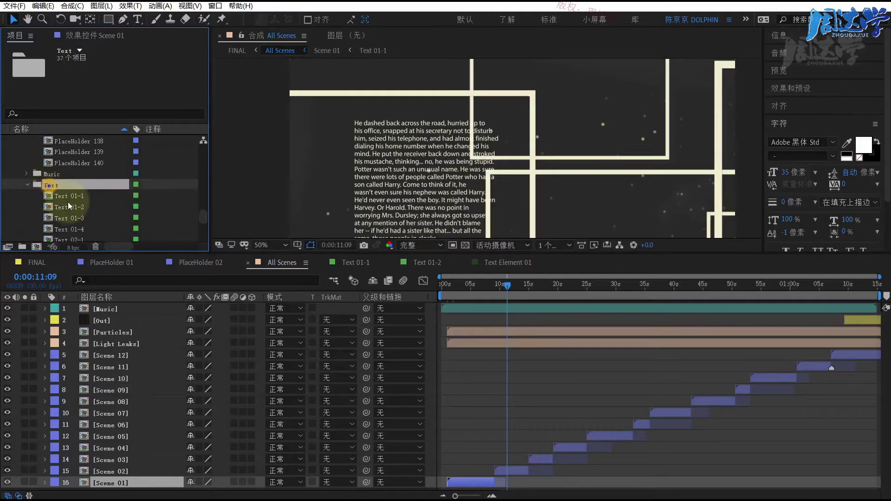
click(68, 199)
scroll(82, 201, down, 2)
scroll(82, 201, down, 3)
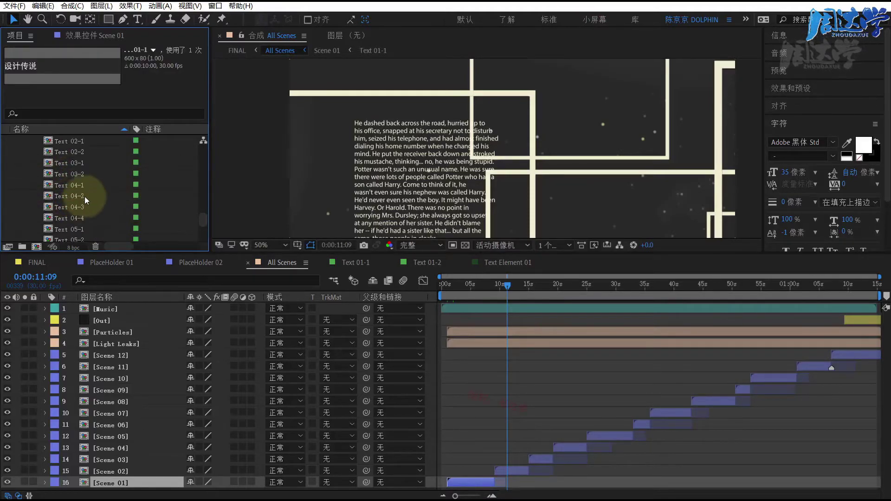
scroll(75, 180, down, 6)
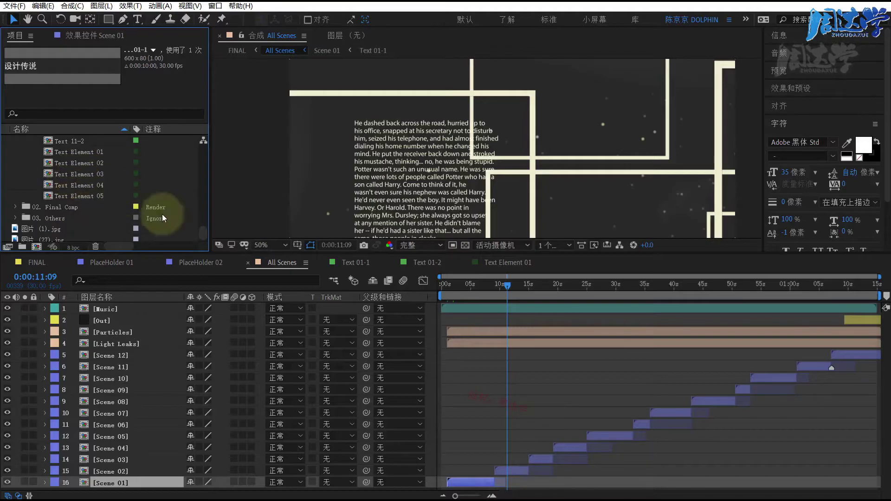
click(507, 469)
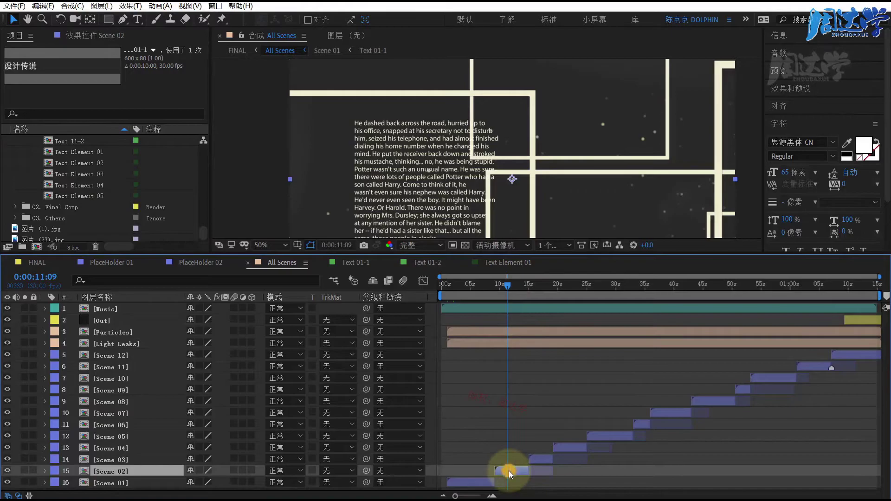
Open the Scene 02 precomp and fit the whole comp in the viewer.
double_click(508, 471)
click(113, 310)
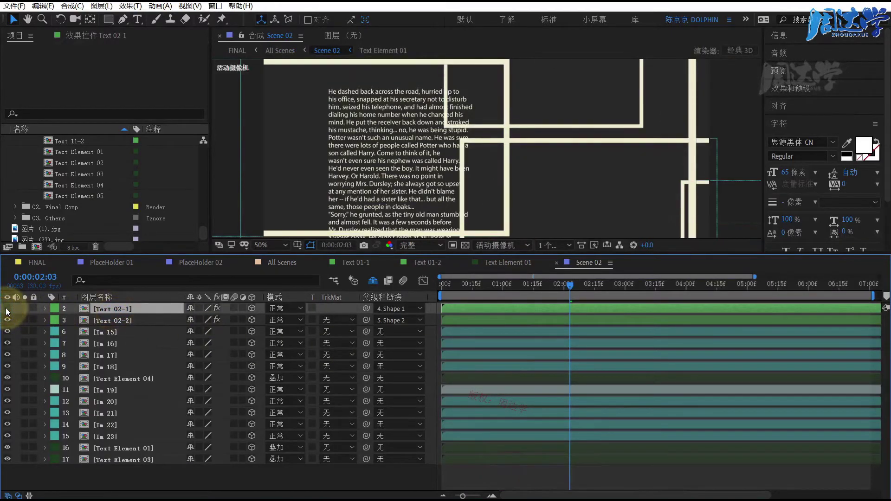
click(268, 245)
click(271, 271)
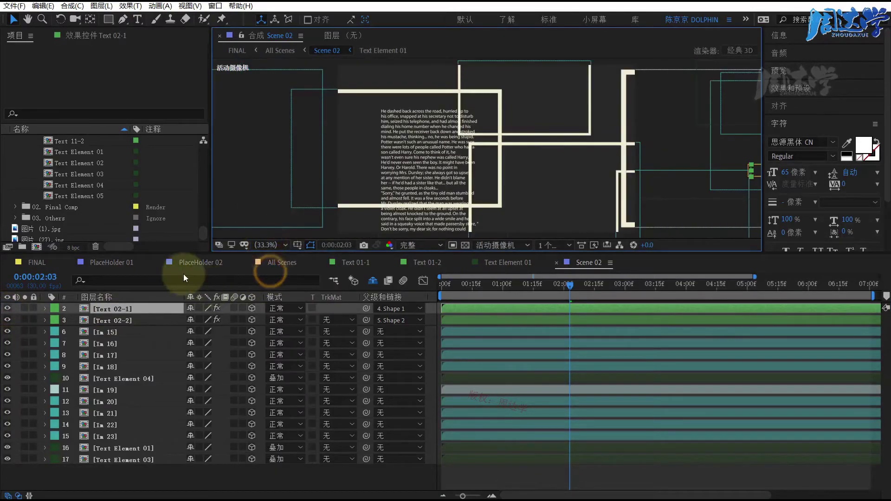
Toggle layer visibility to confirm Text Element 04 holds the English paragraph, then select it.
click(97, 321)
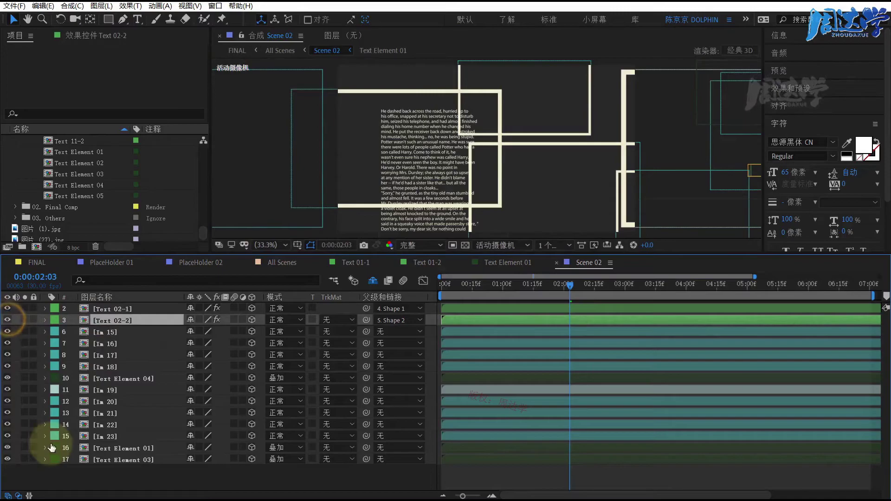
click(8, 460)
click(7, 378)
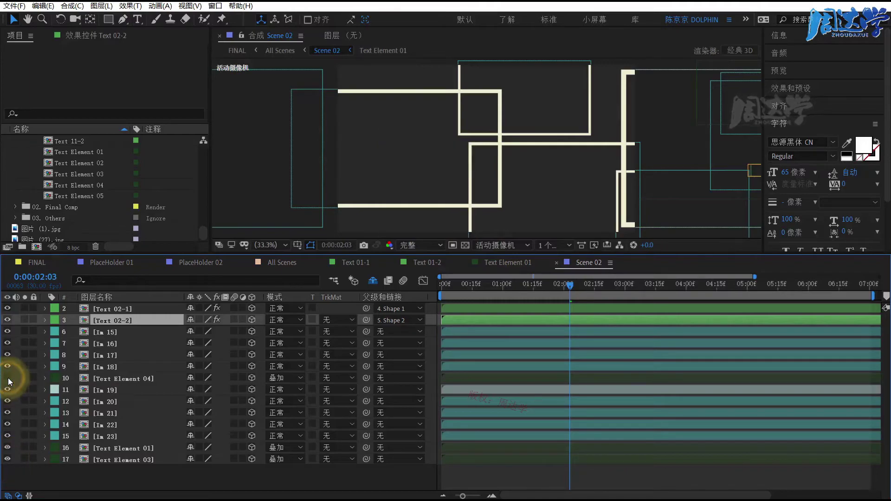
click(8, 378)
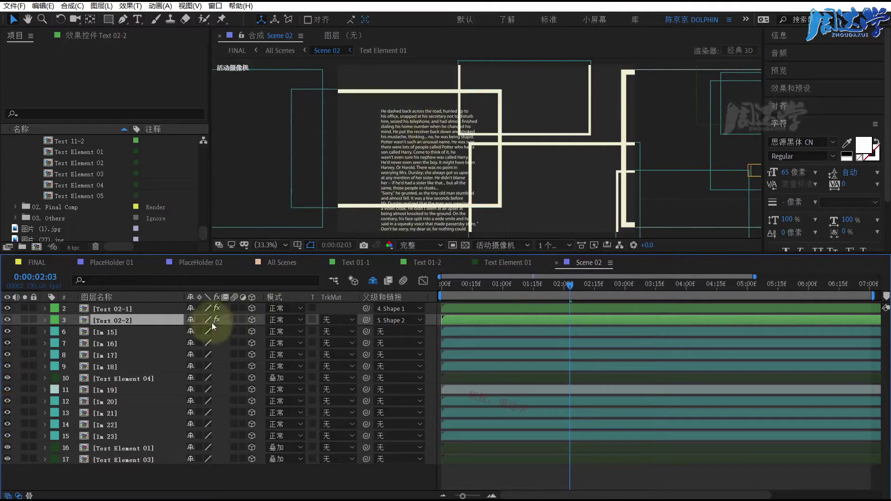
click(118, 377)
Open the Text Element 04 precomp and select its paragraph text, undoing an accidental move.
double_click(113, 378)
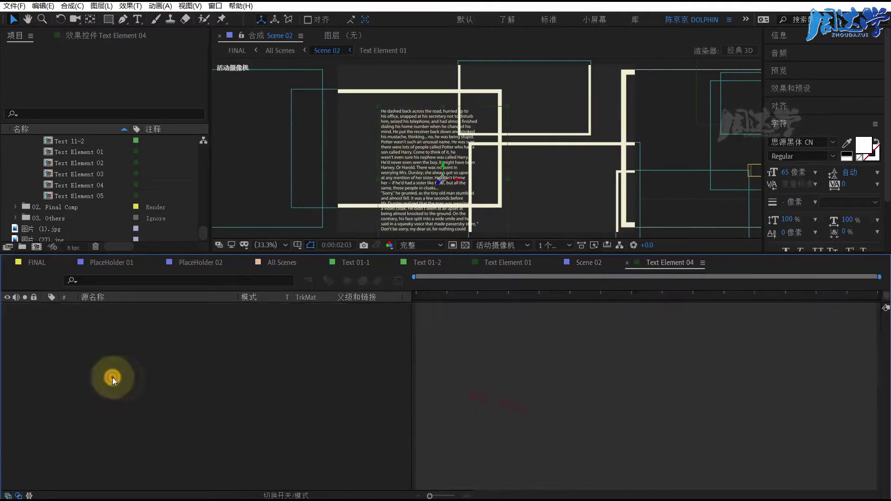
click(130, 309)
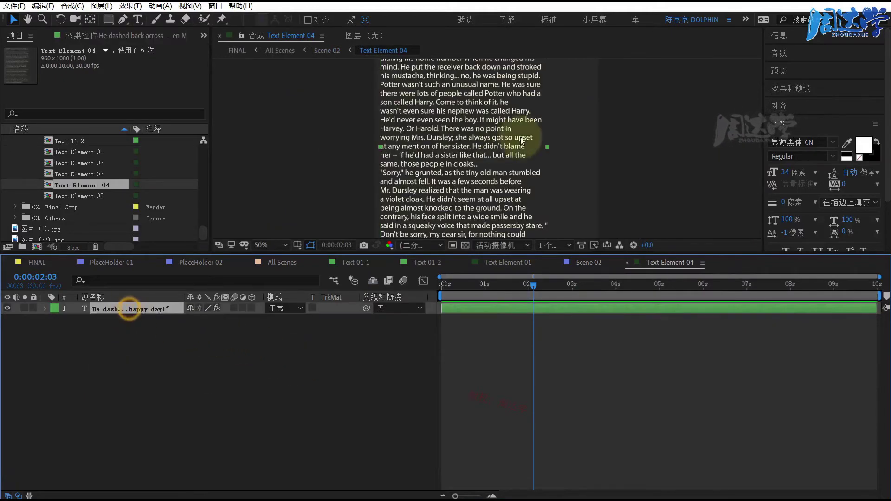
click(454, 146)
drag(499, 178, 538, 213)
key(ctrl+z)
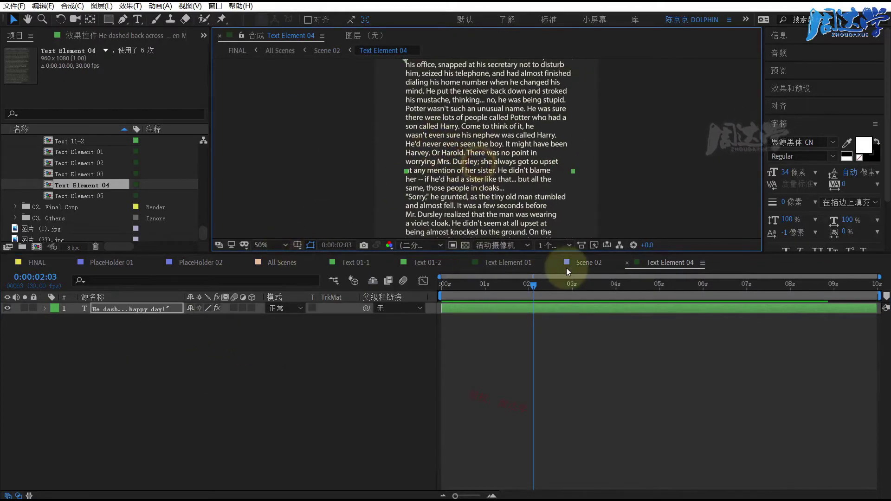
Back in Scene 02, check layers Im 15, Im 16 and Im 17 to find the empty top frame.
click(576, 263)
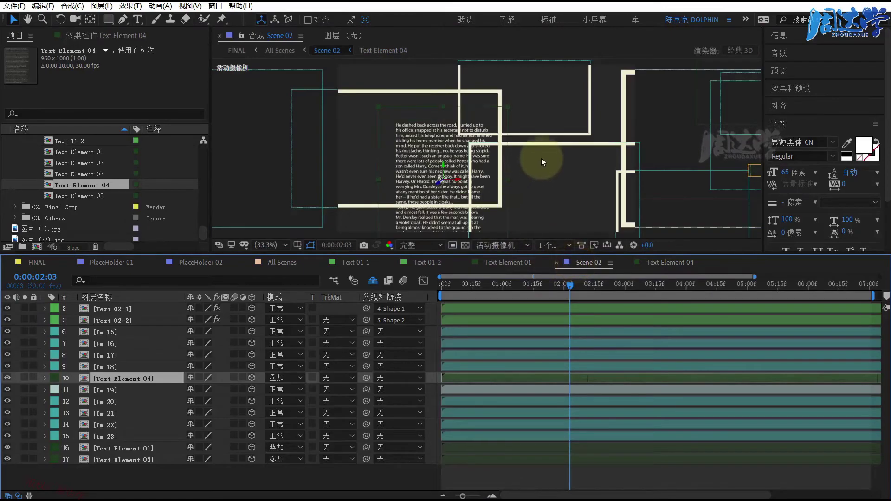
click(106, 333)
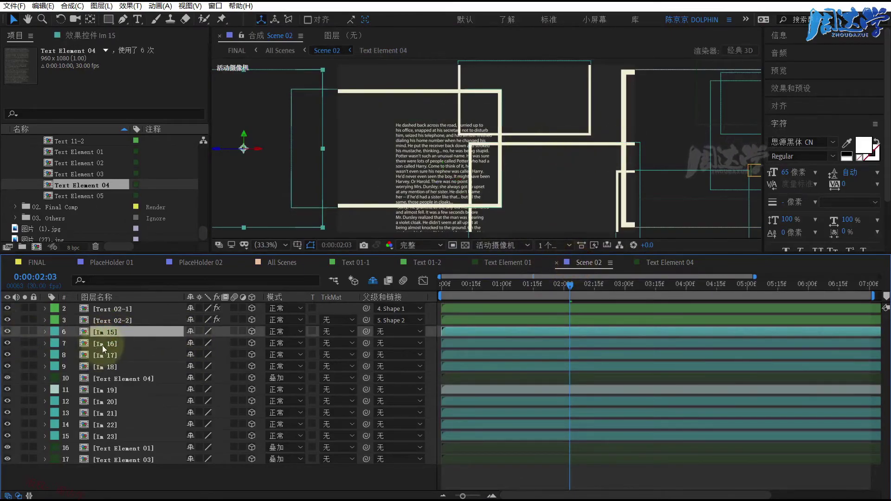
click(100, 344)
click(107, 357)
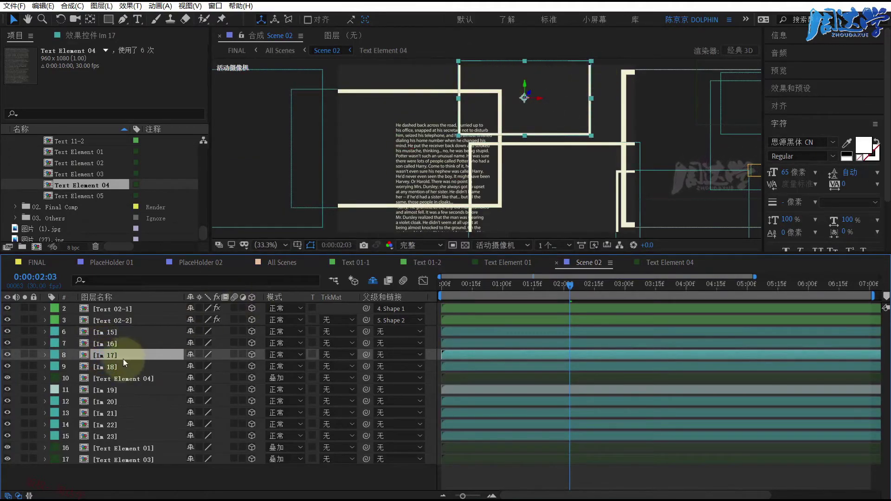
Drop photo 图片 (6).jpg into the PlaceHolder 17 comp inside Im 17.
double_click(101, 356)
click(109, 309)
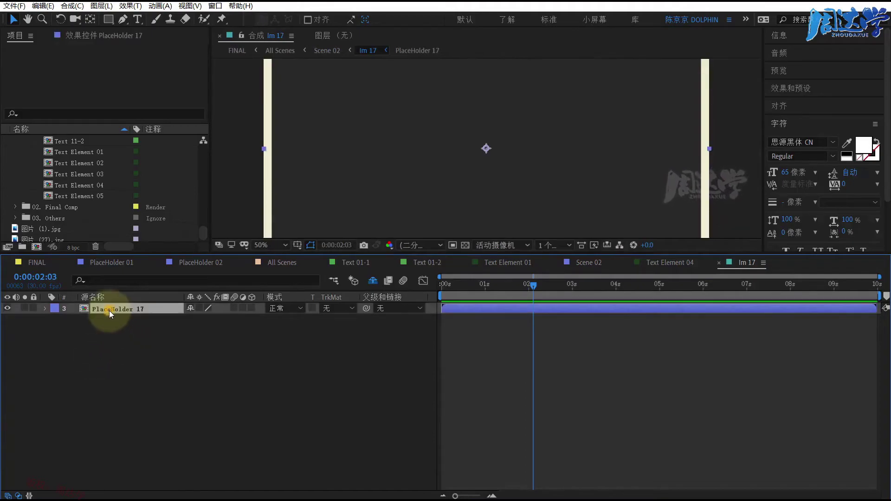
double_click(87, 310)
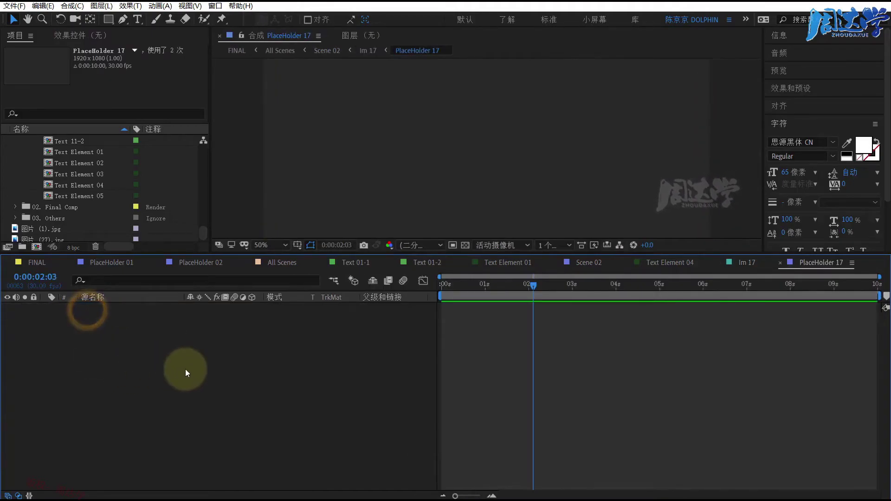
key(alt+Tab)
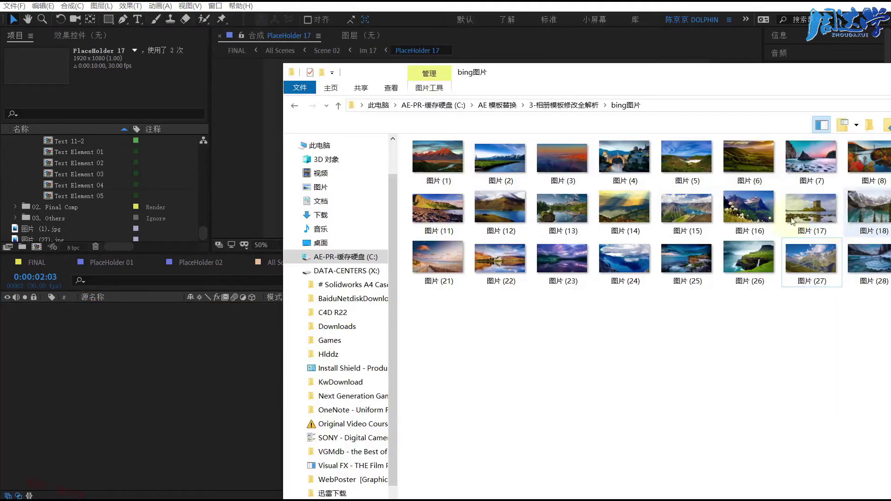
drag(749, 158, 198, 380)
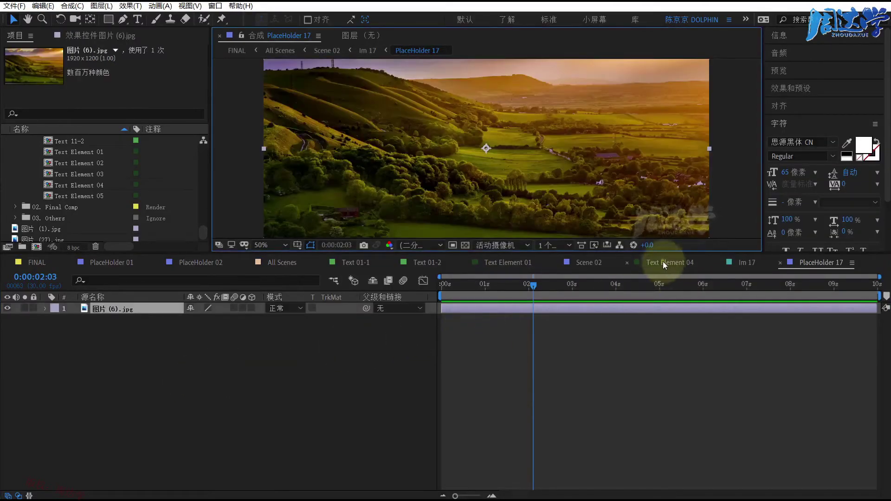
Check the new photo in Scene 02's top frame around 03:15, then switch to FINAL.
click(663, 262)
click(589, 262)
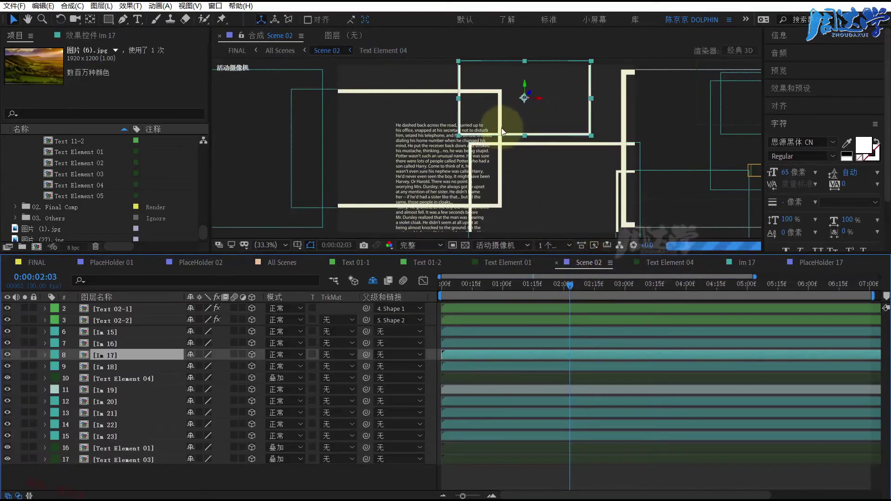
click(507, 379)
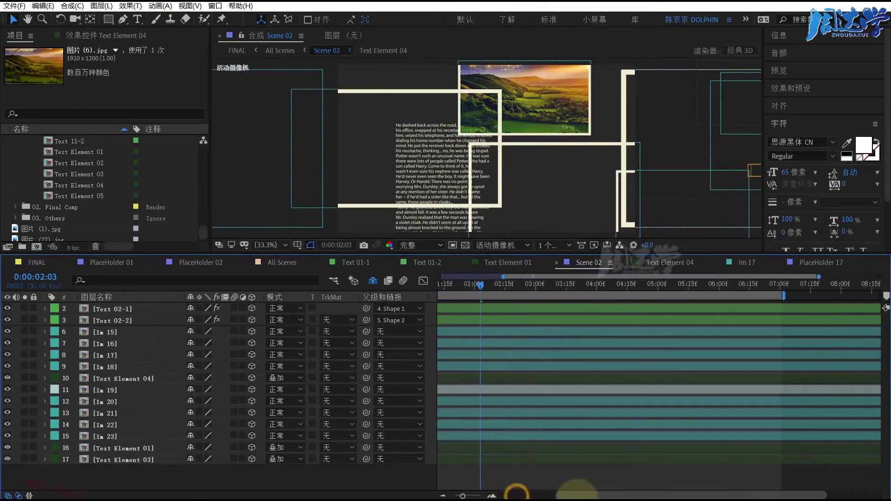
drag(513, 496, 572, 287)
click(536, 290)
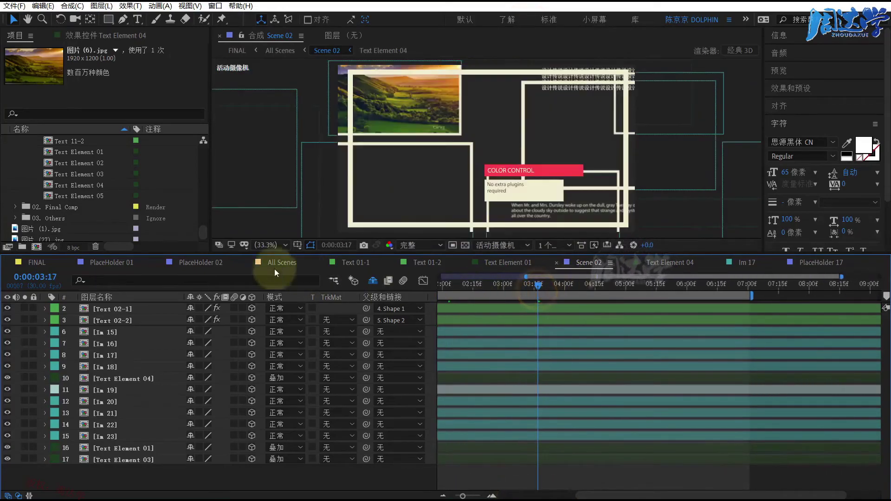
click(52, 262)
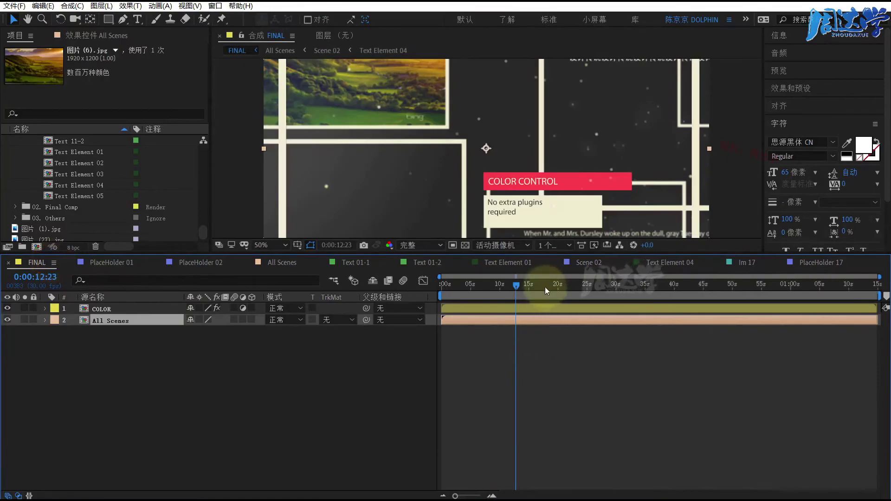
Enlarge the Composition viewer and jump FINAL to 0:00:17:23 and 0:00:22:29.
click(545, 285)
drag(320, 254, 336, 382)
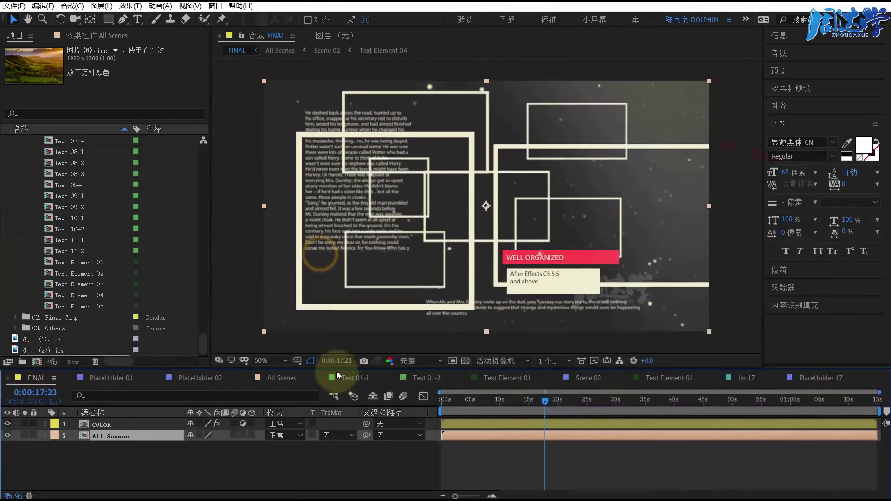
click(575, 416)
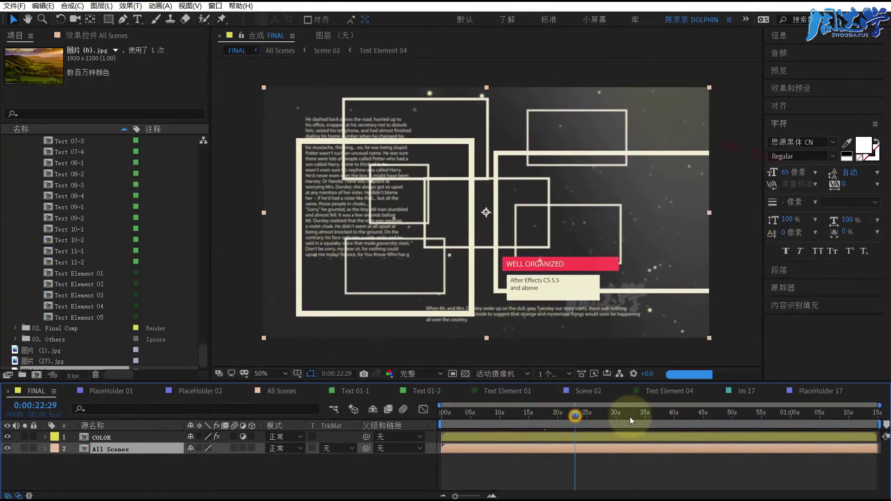
Inspect the PlaceHolder 92, 91, 89 and 19 project items.
scroll(70, 223, up, 5)
scroll(70, 249, up, 15)
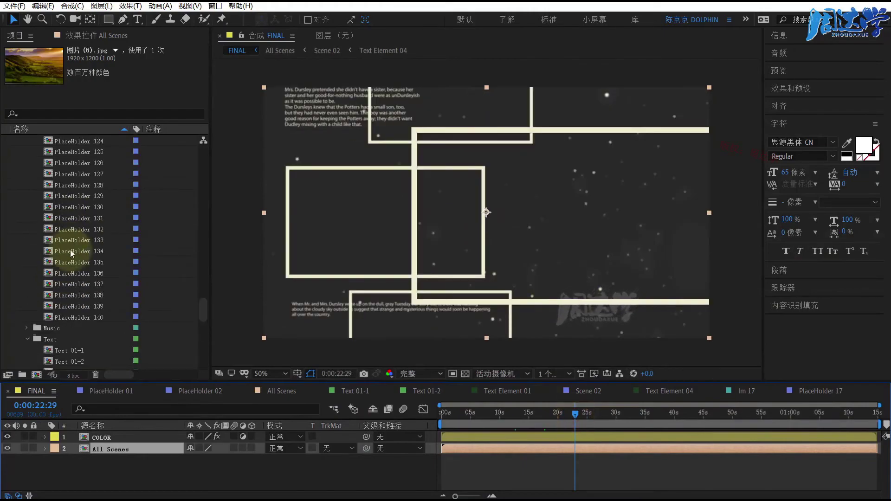
click(65, 221)
click(56, 207)
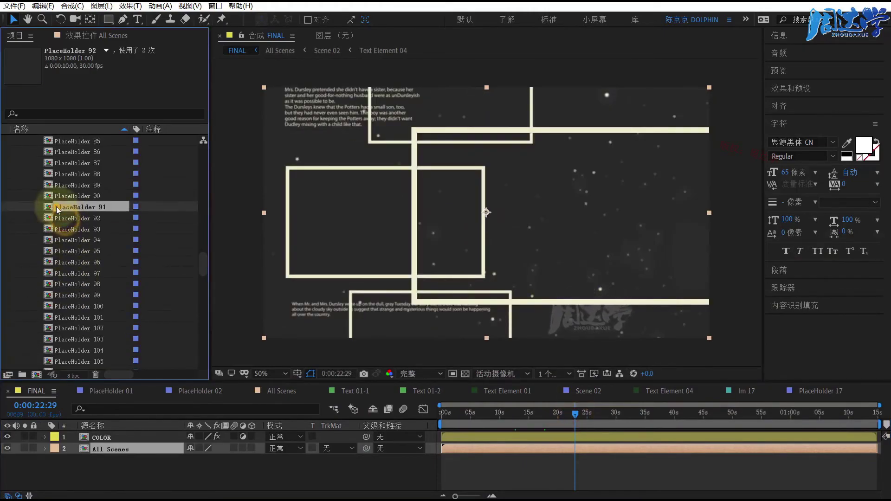
click(60, 185)
scroll(59, 195, up, 20)
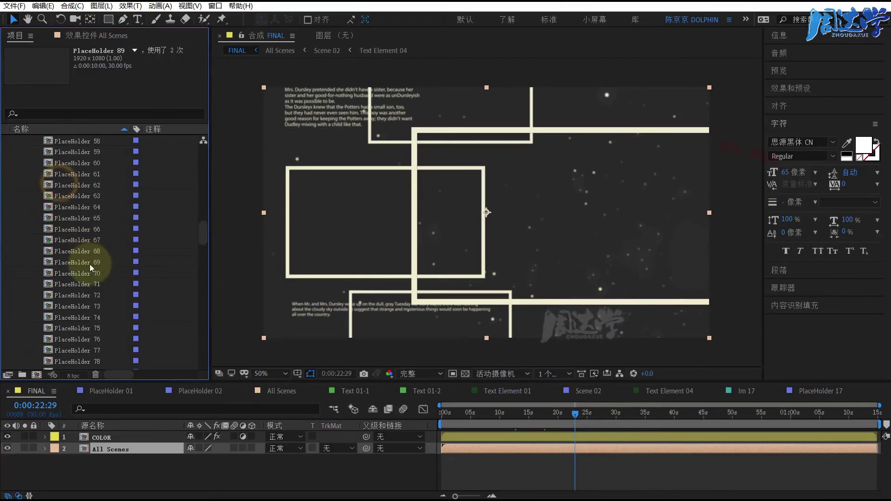
click(60, 174)
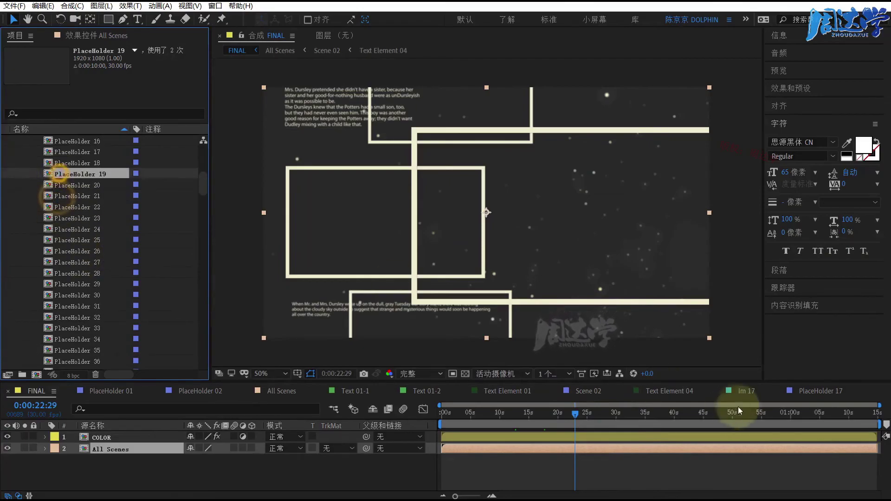
Scrub FINAL forward to 0:01:11:20 to review the later scenes.
drag(673, 413, 858, 416)
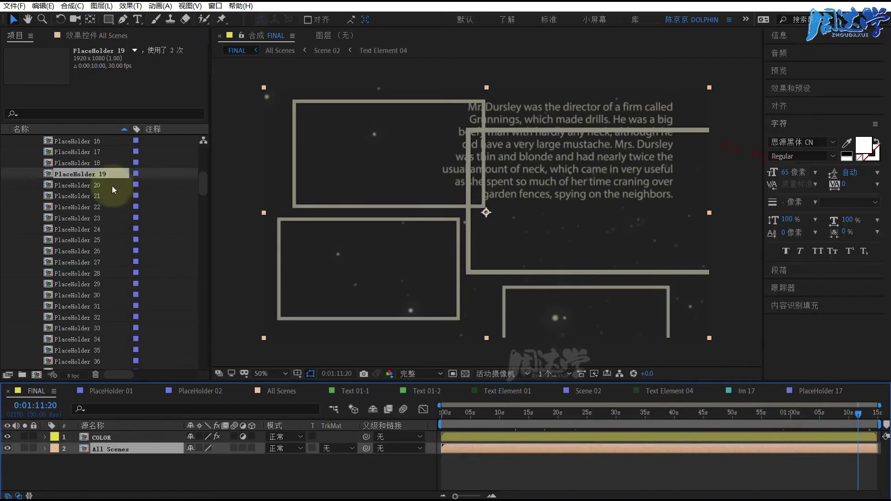
scroll(77, 212, up, 2)
scroll(69, 208, up, 5)
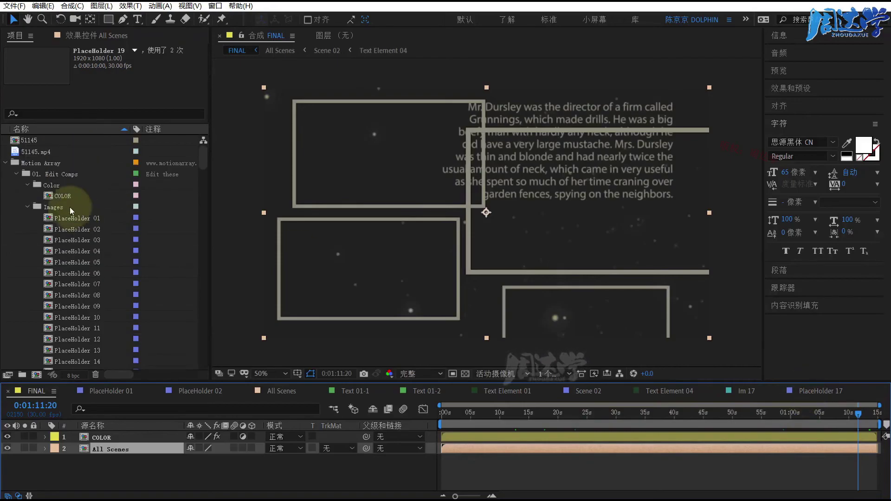
Open the 51145 composition and scrub its reference video, returning to 0:00:00:24.
double_click(18, 140)
mouse_move(423, 414)
mouse_down()
mouse_move(523, 427)
mouse_move(879, 432)
mouse_move(421, 433)
mouse_up()
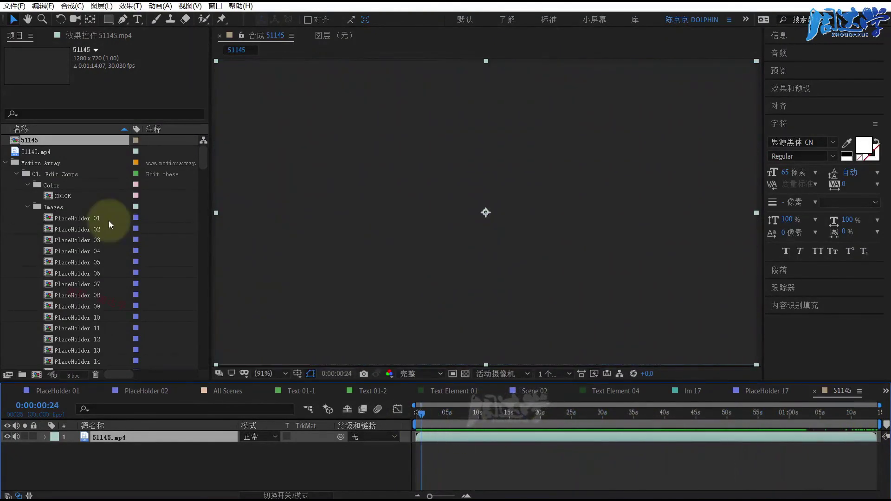
click(13, 6)
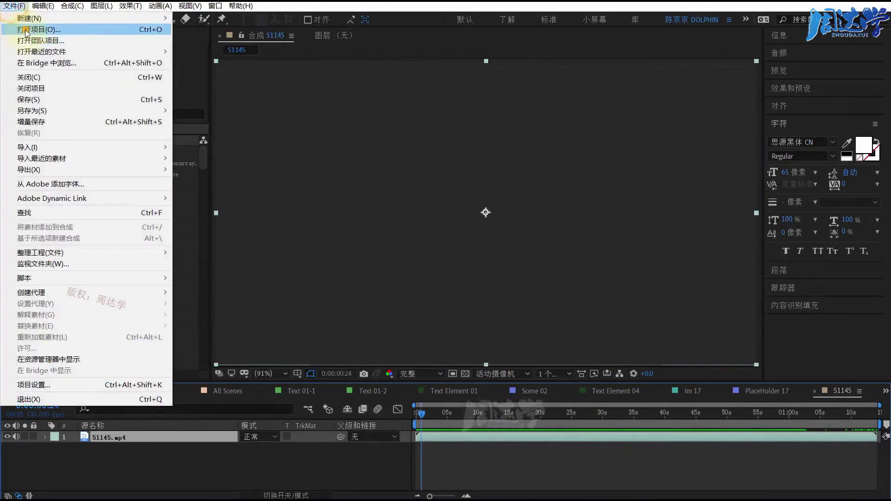
Discard the gallery project's changes and browse to AE 模板替换, selecting the 4-文字类模板修改全解析 folder.
click(25, 30)
click(506, 264)
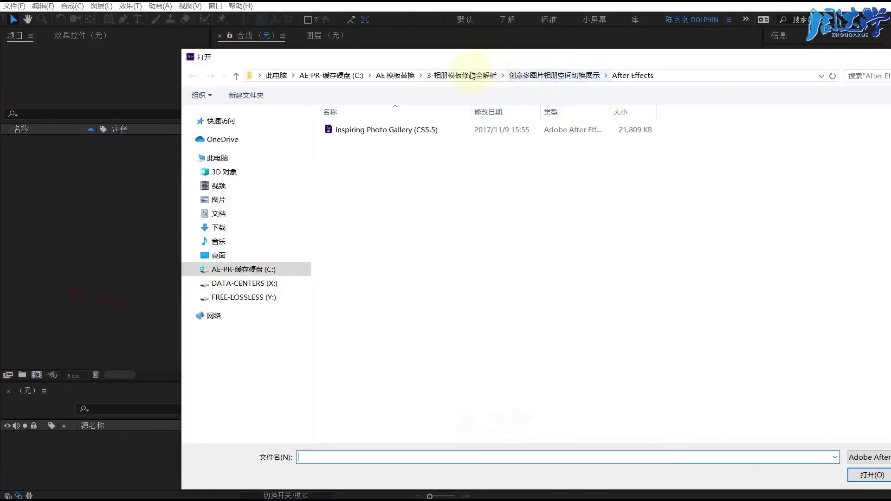
click(472, 75)
click(406, 78)
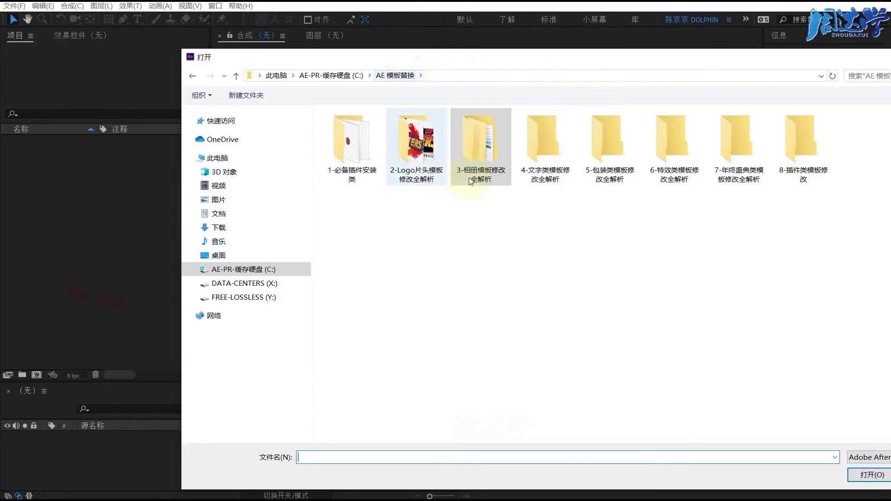
click(533, 143)
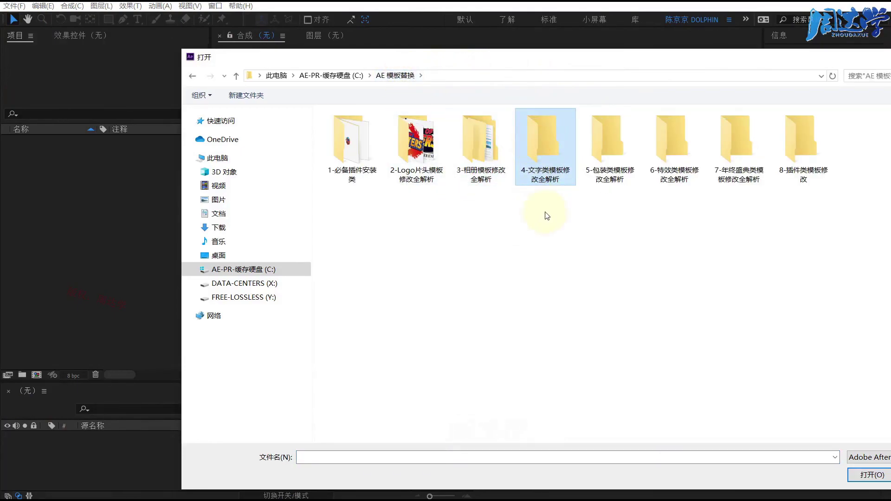